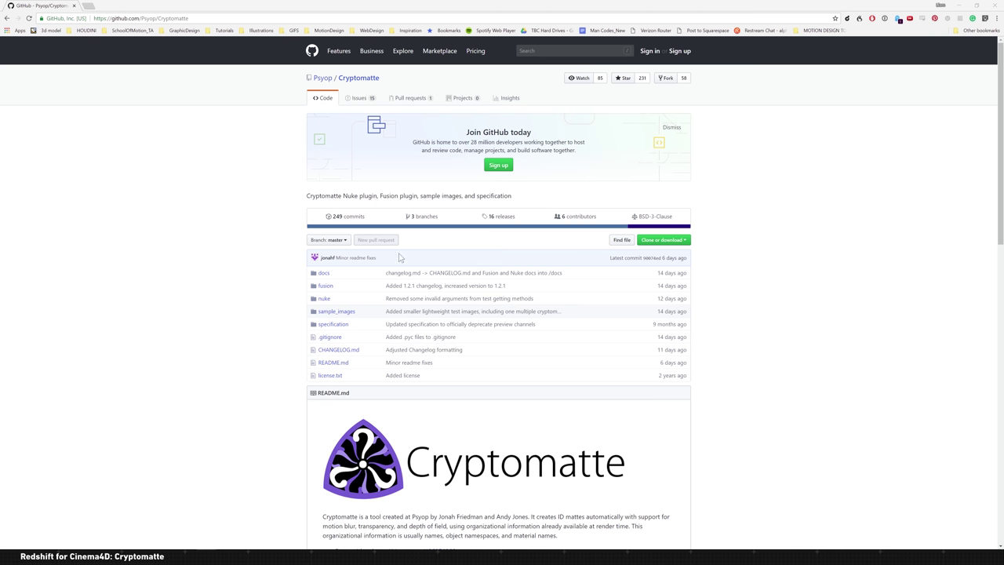
- Scroll through the Psyop/Cryptomatte GitHub README and repository contents
{"action": "scroll", "coordinate": [224, 351], "scroll_direction": "down", "scroll_amount": 1}
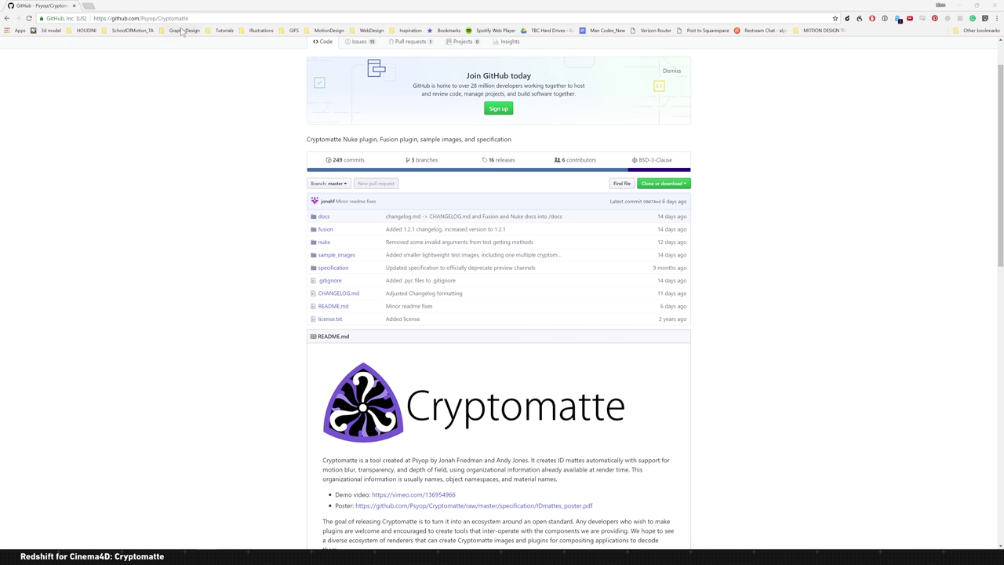
{"action": "scroll", "coordinate": [195, 447], "scroll_direction": "down", "scroll_amount": 1}
{"action": "scroll", "coordinate": [208, 416], "scroll_direction": "down", "scroll_amount": 3}
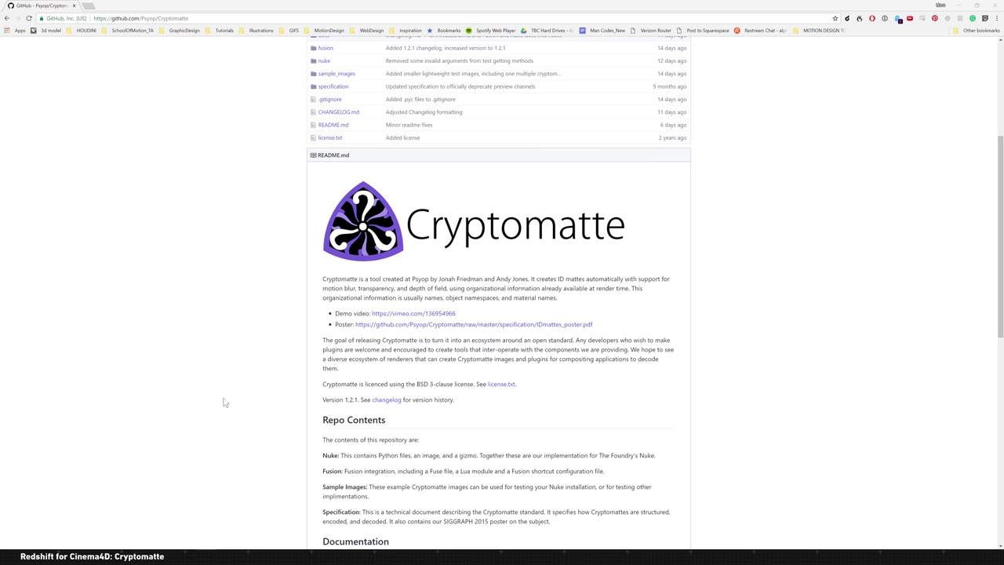
{"action": "scroll", "coordinate": [226, 404], "scroll_direction": "down", "scroll_amount": 5}
{"action": "scroll", "coordinate": [267, 405], "scroll_direction": "down", "scroll_amount": 1}
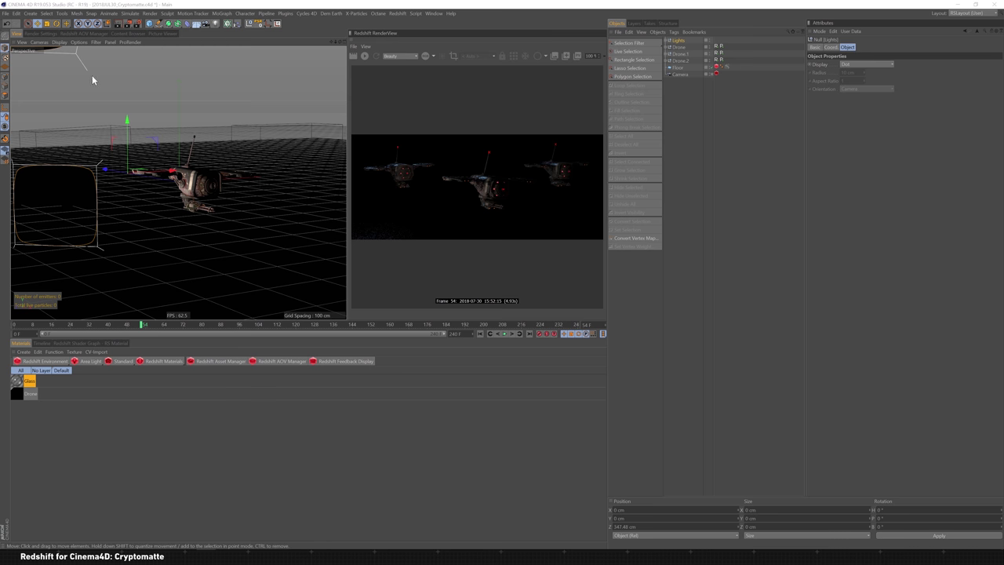
- Quick-add a Cryptomatte AOV in Render Settings and list it in the Redshift AOV Manager
{"action": "left_click", "coordinate": [40, 33]}
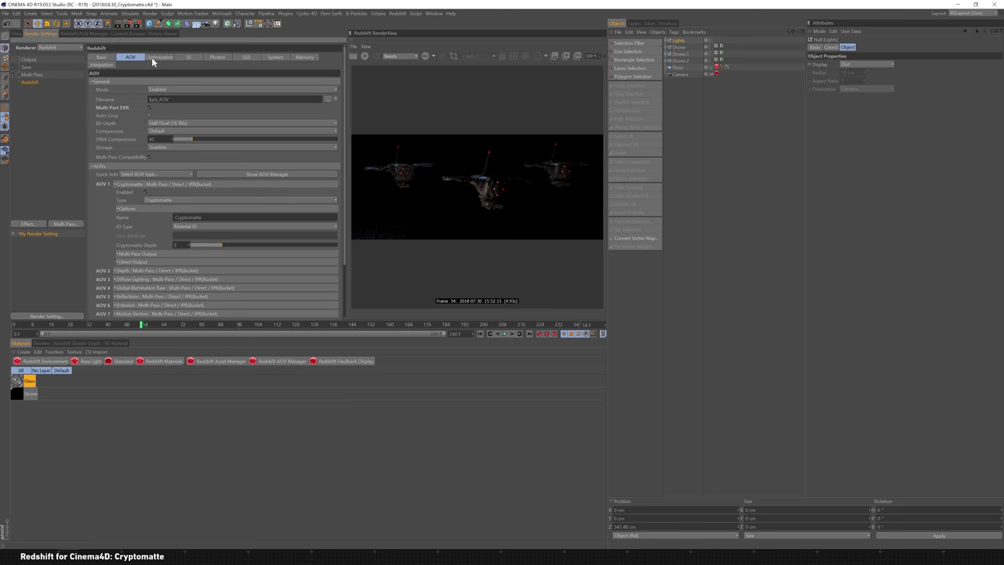
{"action": "left_click", "coordinate": [181, 174]}
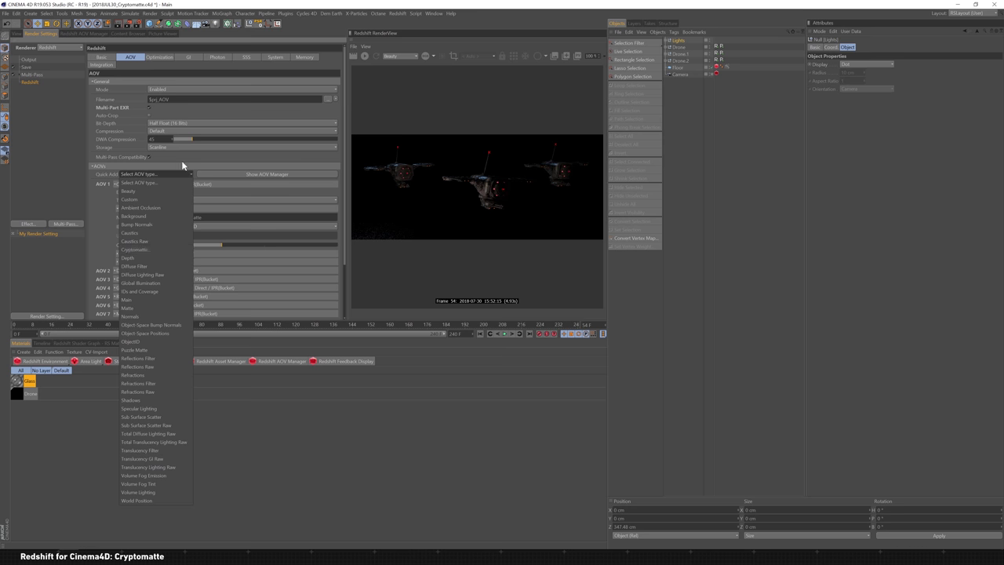
{"action": "left_click", "coordinate": [154, 249]}
{"action": "left_click", "coordinate": [95, 34]}
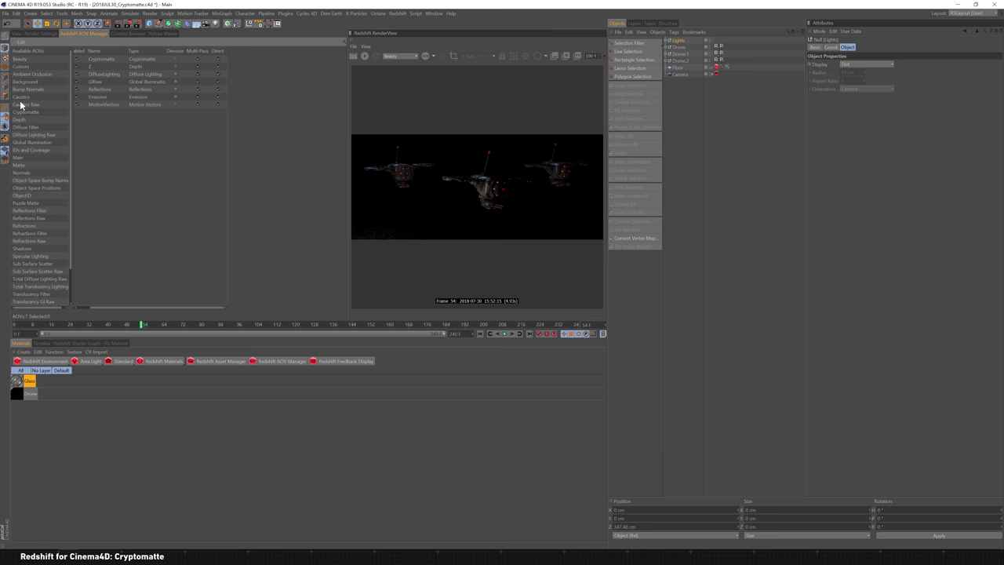
- Set the Cryptomatte AOV's ID Type to Mesh ID and return to the 3D view
{"action": "left_click", "coordinate": [103, 60]}
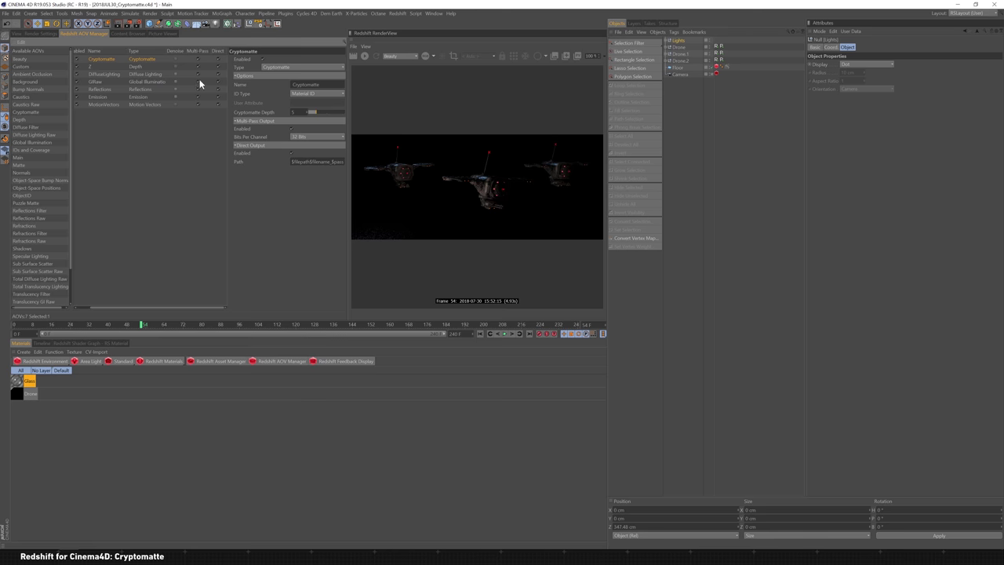
{"action": "left_click", "coordinate": [328, 94]}
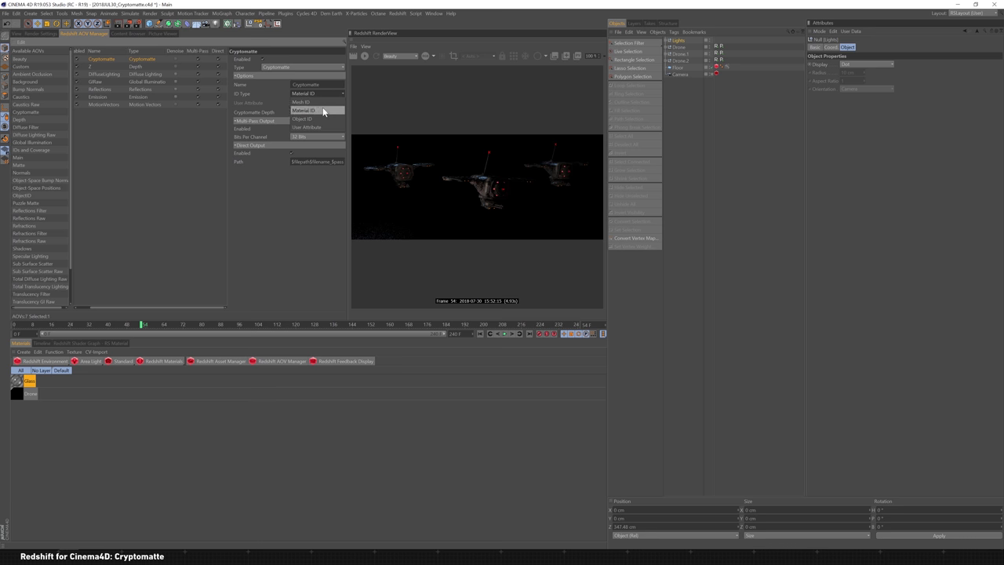
{"action": "left_click", "coordinate": [329, 103]}
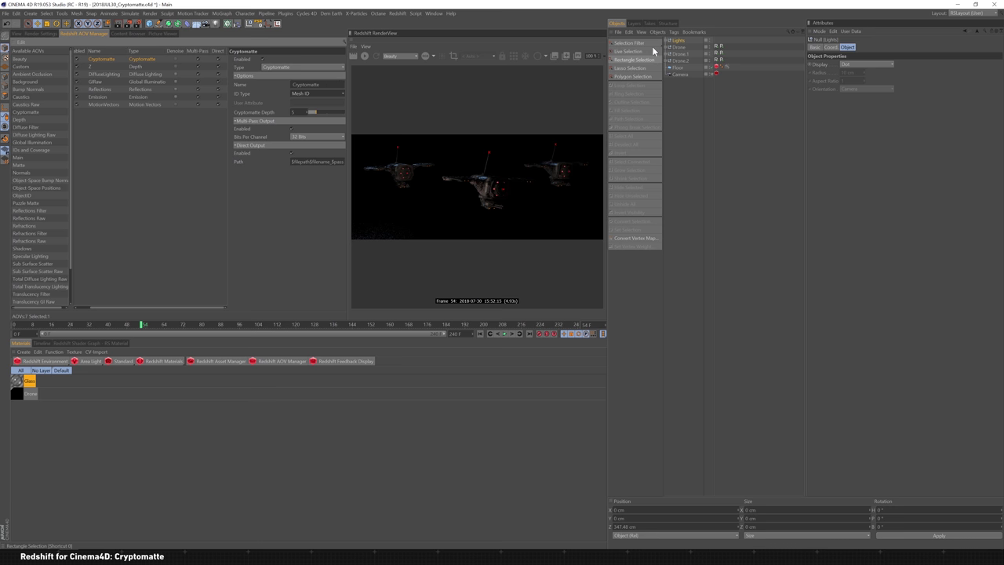
{"action": "left_click", "coordinate": [13, 34]}
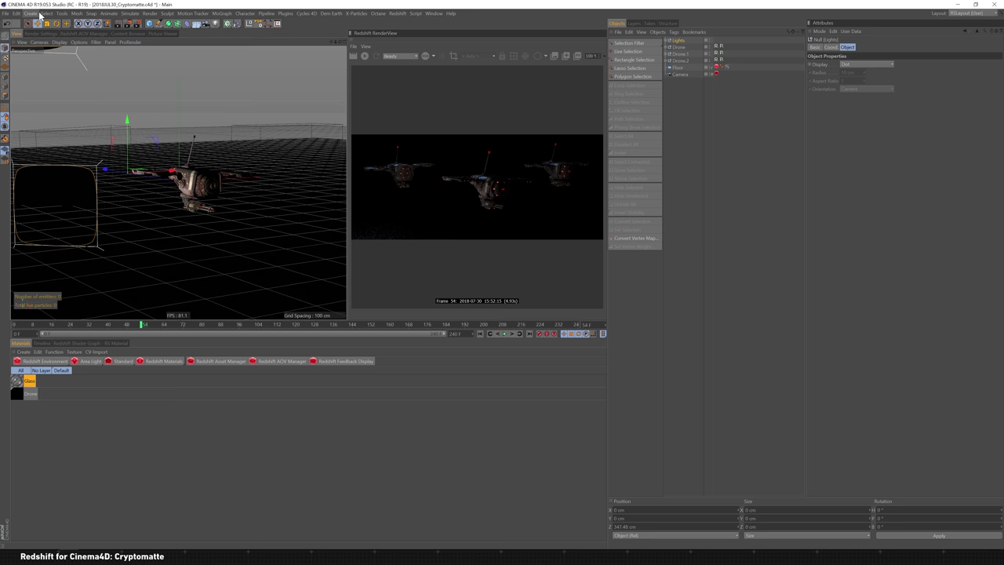
- Expand the Drone null and inspect its child Drone mesh and its Redshift Object tag
{"action": "left_click", "coordinate": [669, 47]}
{"action": "left_click", "coordinate": [675, 53]}
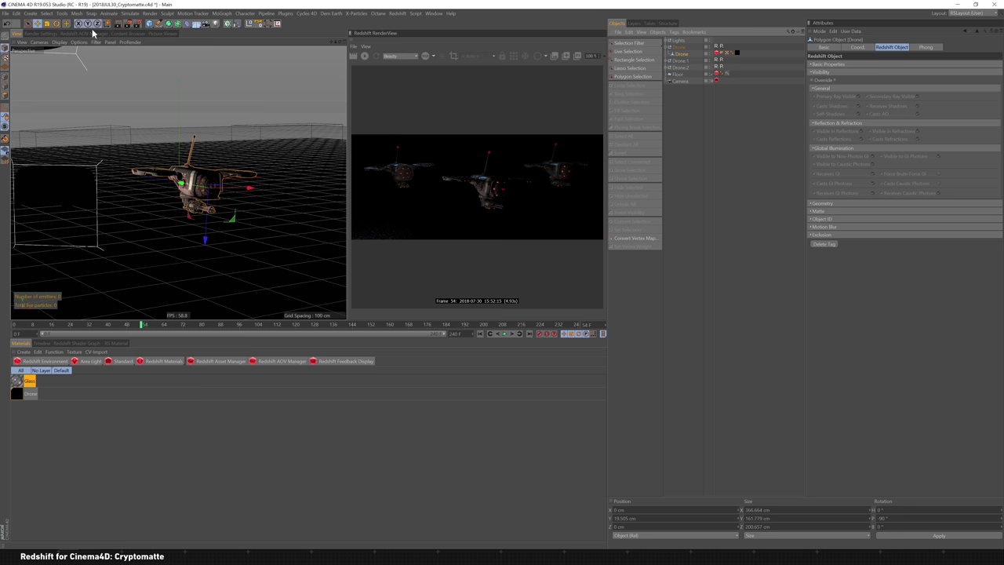
{"action": "left_click", "coordinate": [688, 47]}
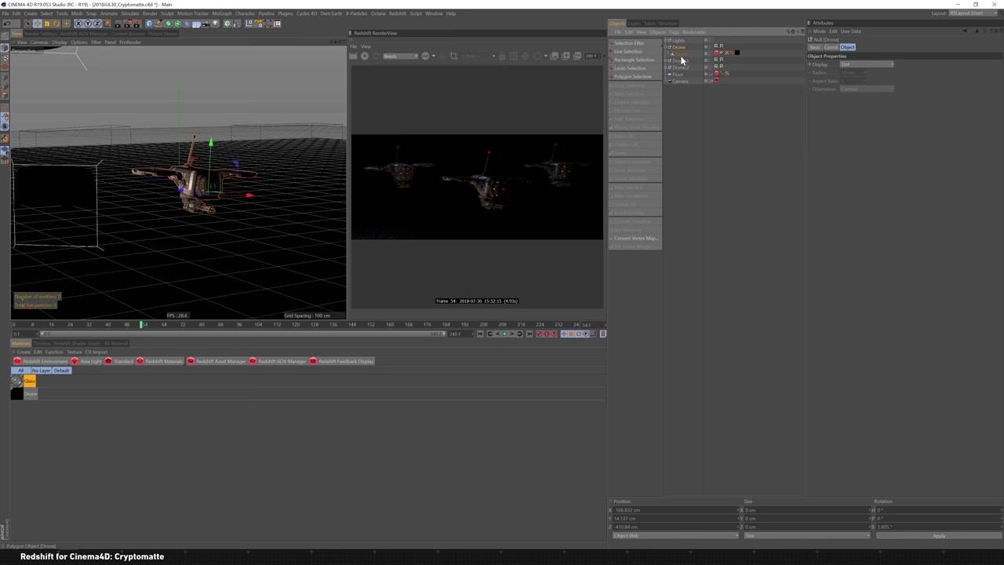
{"action": "left_click", "coordinate": [682, 57]}
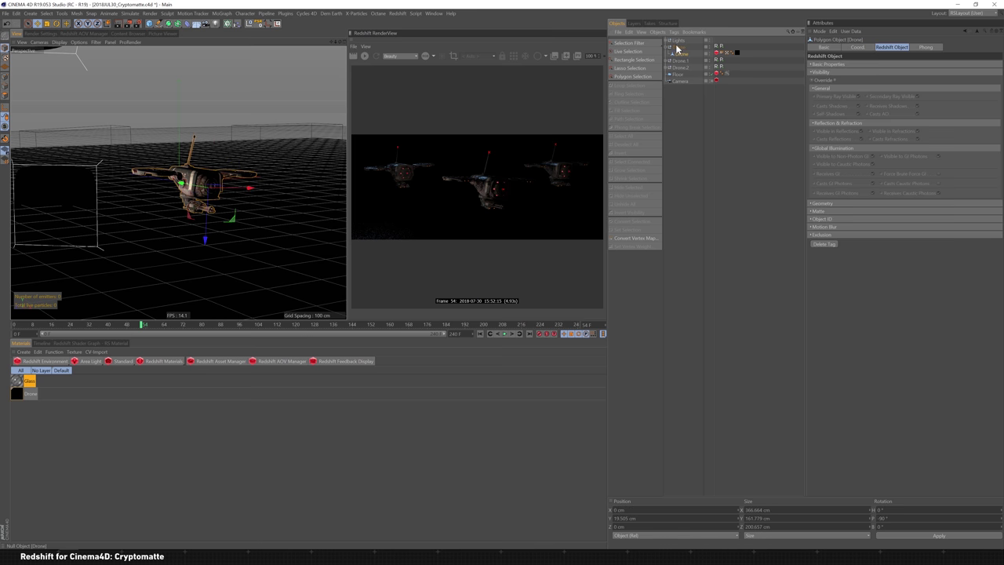
{"action": "left_click", "coordinate": [679, 47]}
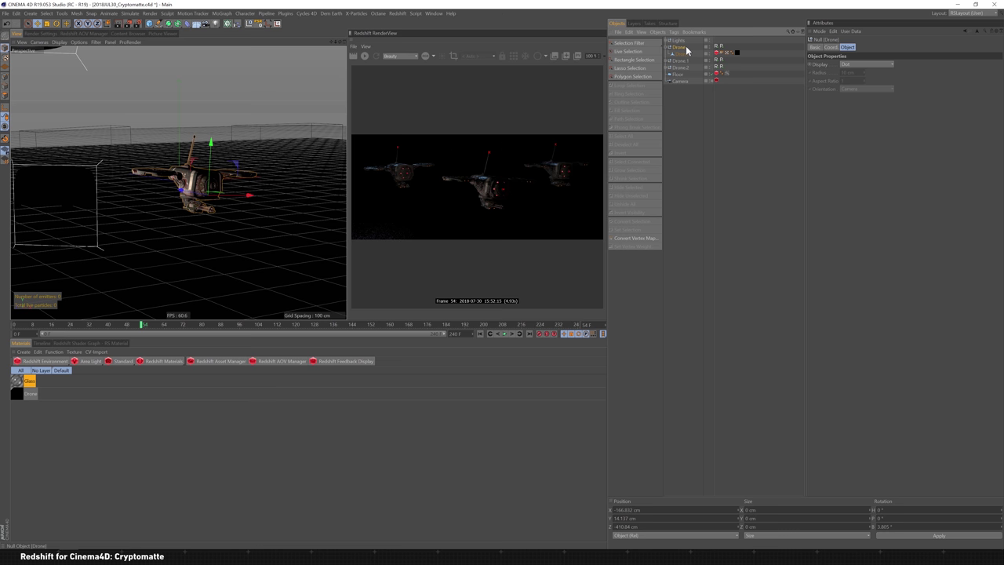
- Switch the Cryptomatte AOV's ID Type to Material ID in the AOV Manager
{"action": "left_click", "coordinate": [84, 33]}
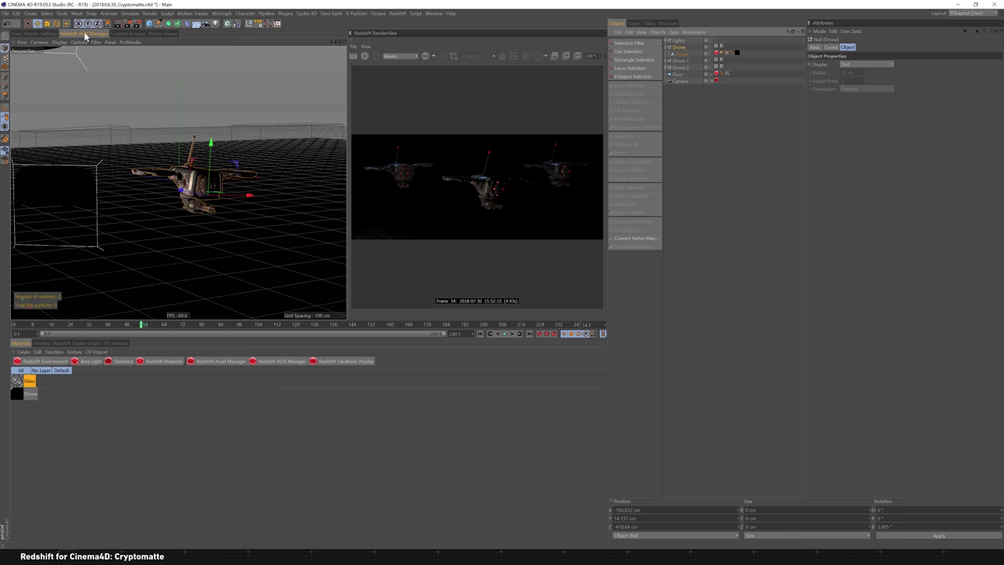
{"action": "left_click", "coordinate": [107, 61]}
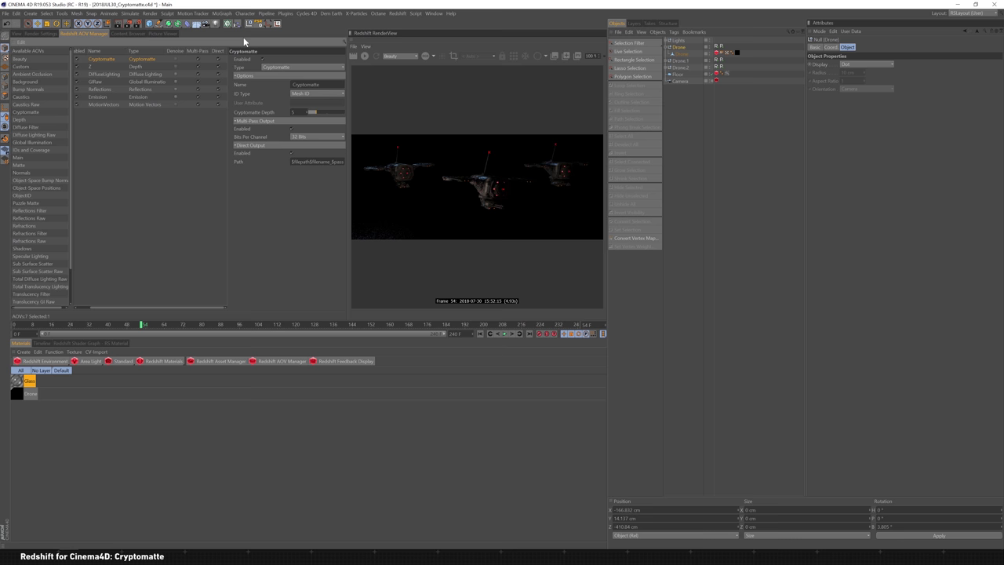
{"action": "left_click", "coordinate": [331, 93]}
{"action": "left_click", "coordinate": [327, 111]}
- Check the Material ID settings of the Drone and Glass materials
{"action": "left_click", "coordinate": [23, 397]}
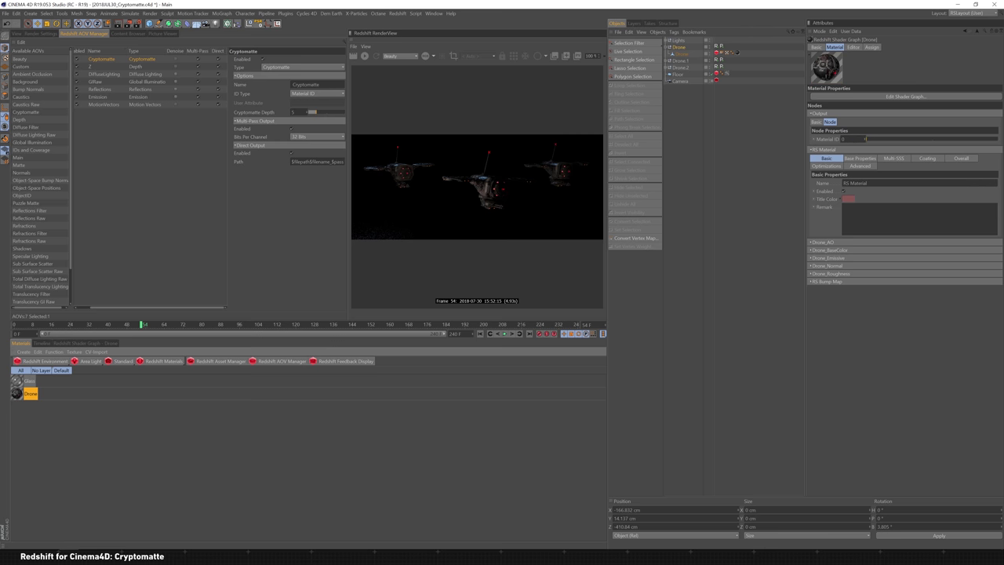
{"action": "left_click", "coordinate": [20, 382]}
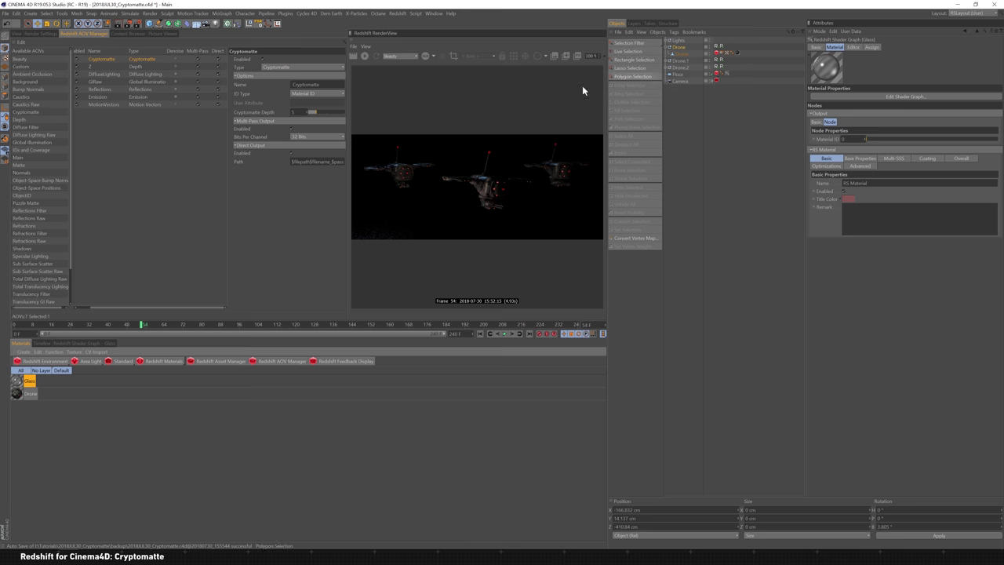
{"action": "left_click", "coordinate": [330, 96]}
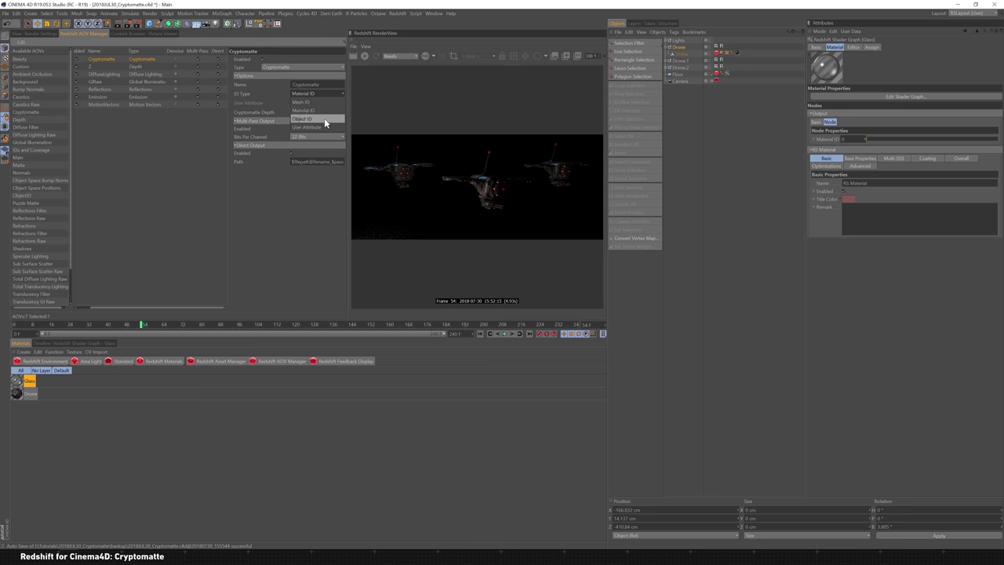
- Confirm Drone.1's Redshift Object tag uses Object ID 2, then collapse both drone hierarchies
{"action": "left_click", "coordinate": [18, 33]}
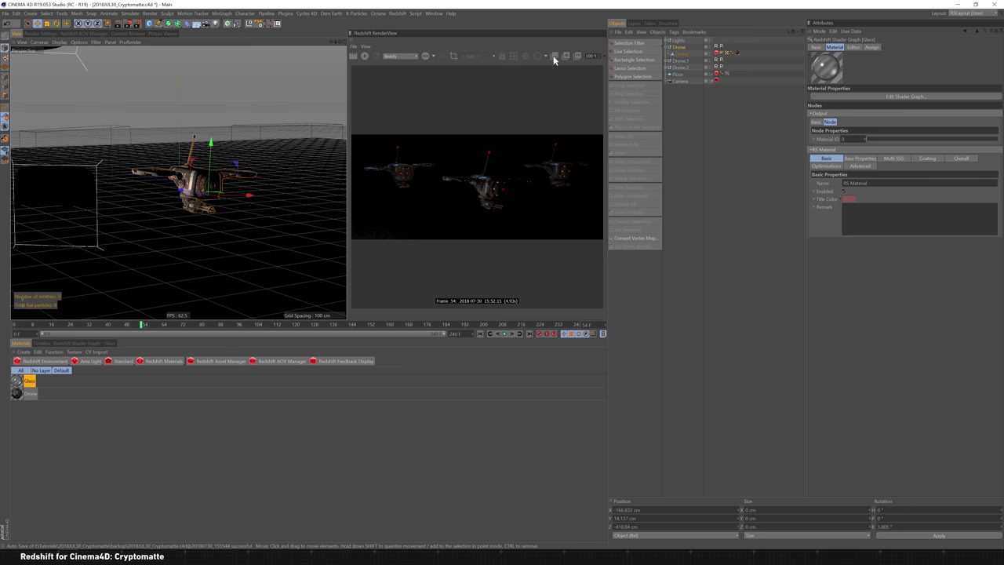
{"action": "left_click", "coordinate": [716, 55]}
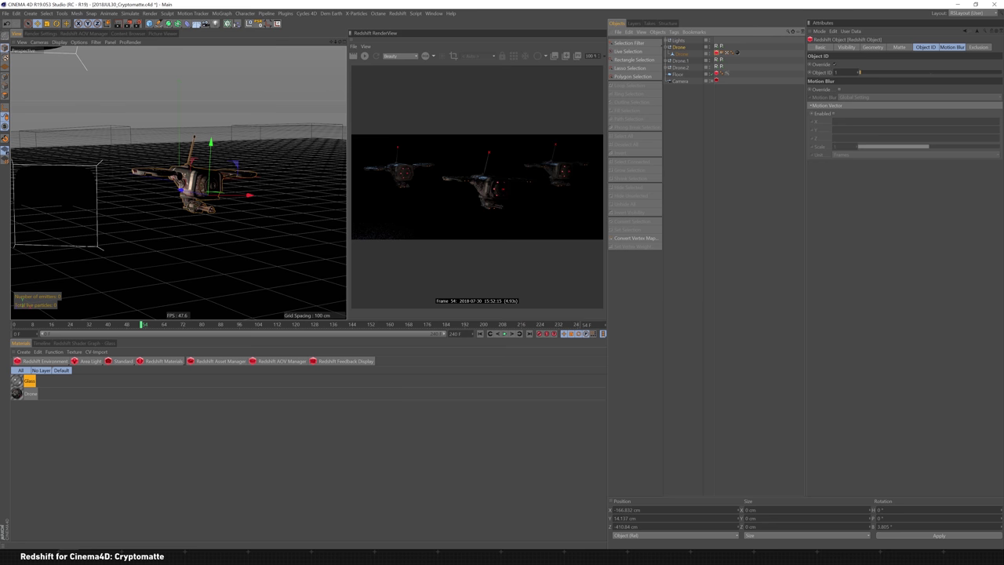
{"action": "left_click", "coordinate": [668, 61]}
{"action": "left_click", "coordinate": [716, 68]}
{"action": "left_click", "coordinate": [669, 61]}
{"action": "left_click", "coordinate": [668, 47]}
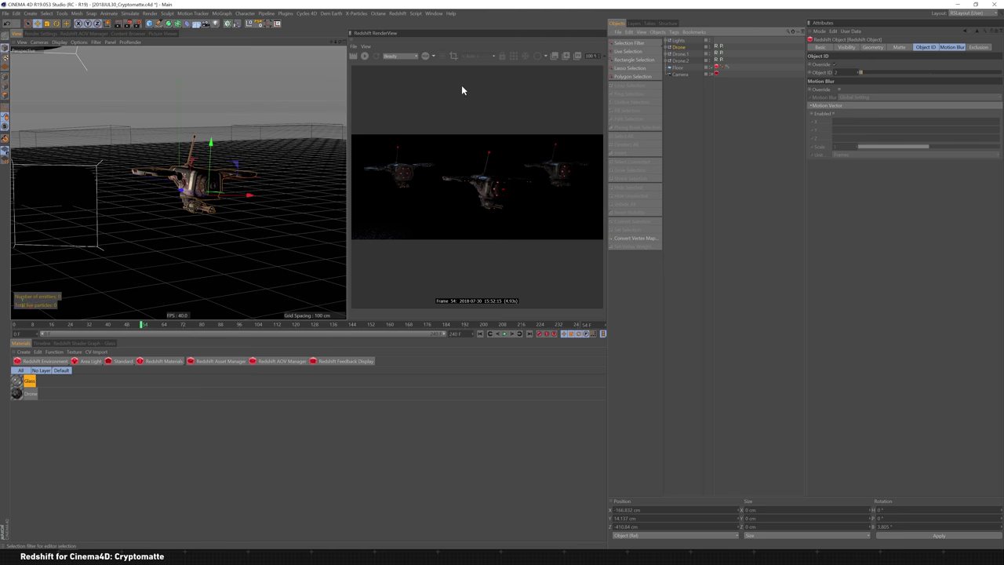
{"action": "left_click", "coordinate": [43, 33]}
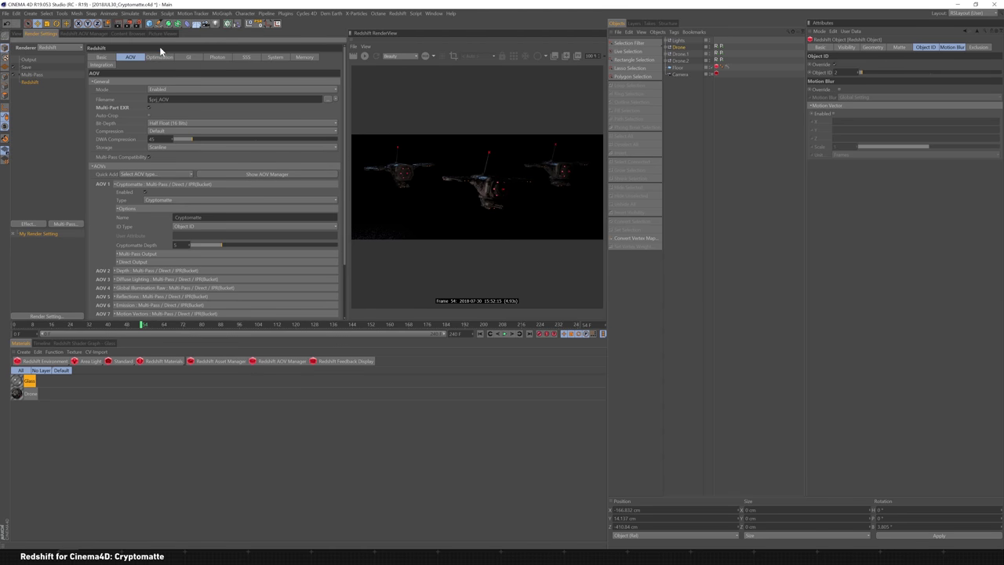
- Set the Cryptomatte AOV's ID Type to User Attribute and return to the 3D view
{"action": "left_click", "coordinate": [81, 34]}
{"action": "left_click", "coordinate": [109, 60]}
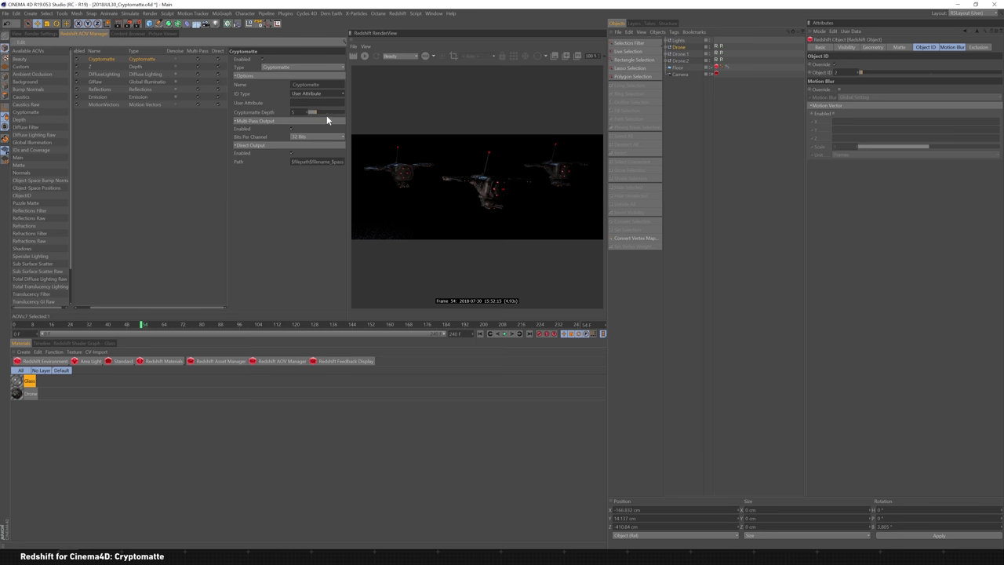
{"action": "left_click", "coordinate": [313, 103]}
{"action": "left_click", "coordinate": [19, 34]}
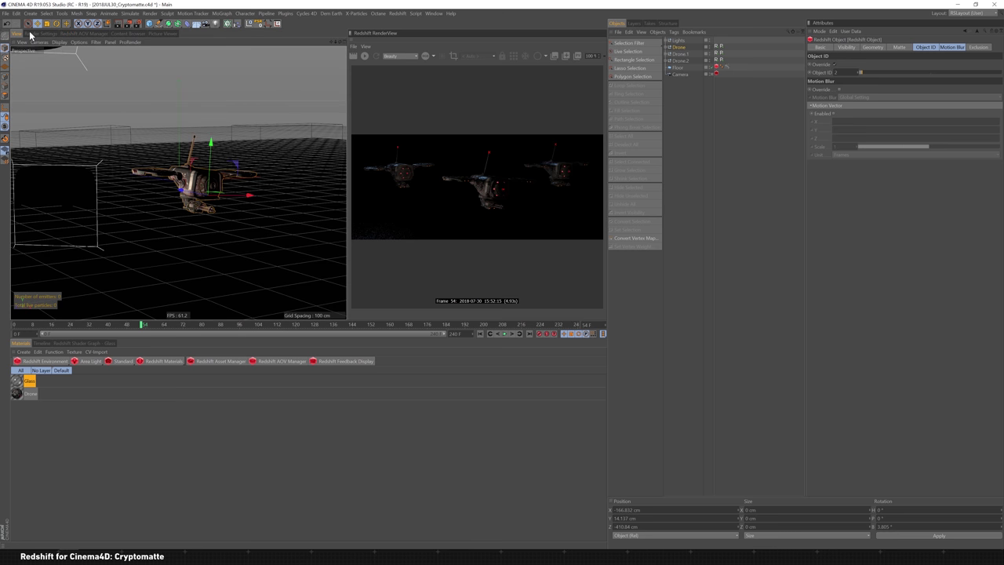
- Re-render the drone frame in the Redshift RenderView and view its Cryptomatte pass
{"action": "left_click", "coordinate": [364, 56]}
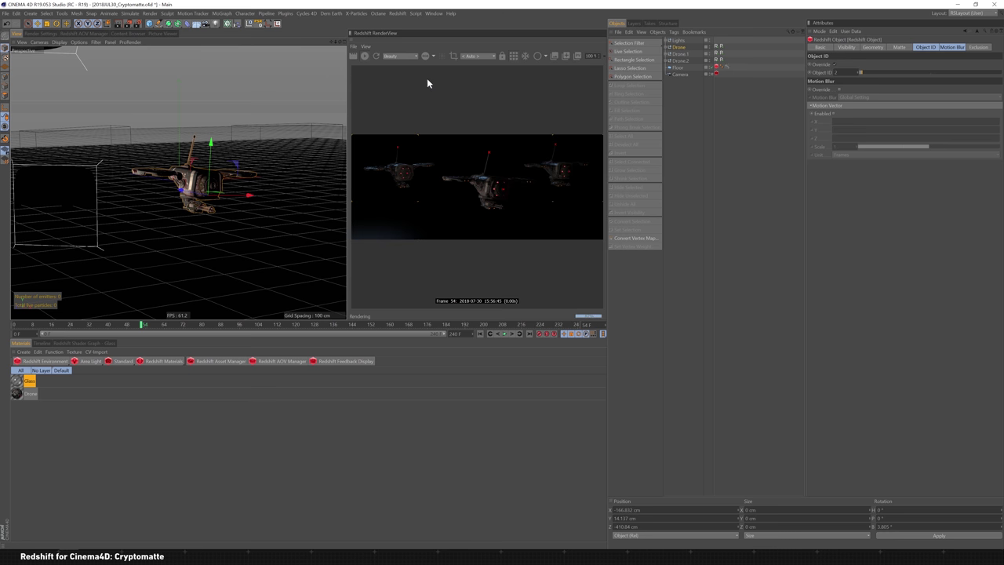
{"action": "left_click", "coordinate": [411, 57]}
{"action": "left_click", "coordinate": [411, 73]}
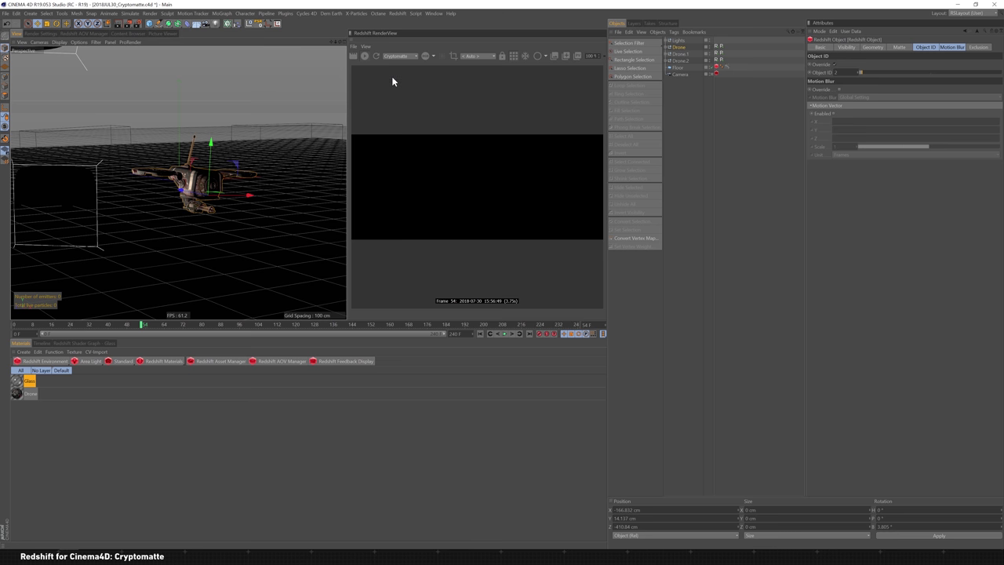
- Compare the Depth and Cryptomatte passes, then return to the Beauty image
{"action": "left_click", "coordinate": [411, 56]}
{"action": "left_click", "coordinate": [408, 76]}
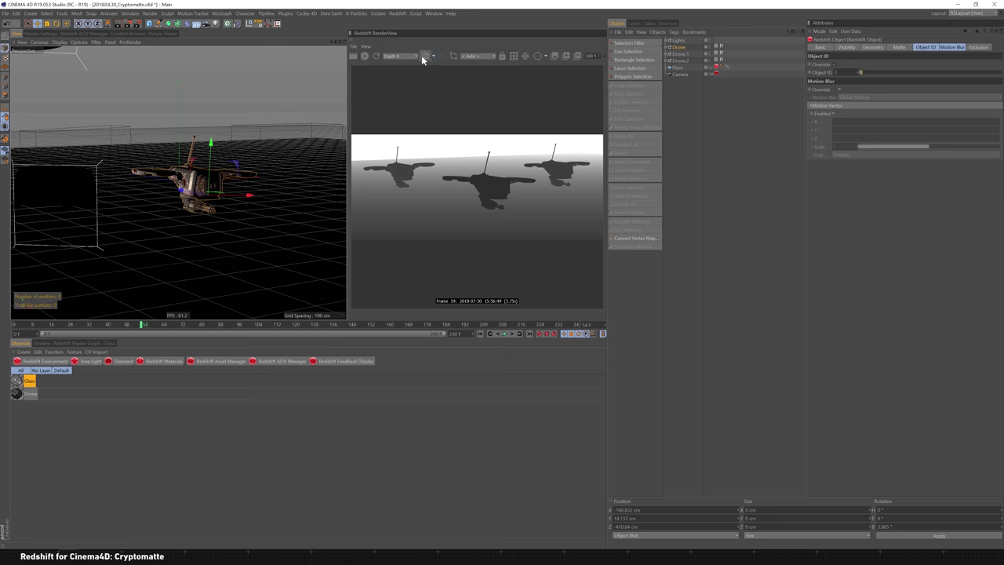
{"action": "left_click", "coordinate": [405, 55]}
{"action": "left_click", "coordinate": [411, 70]}
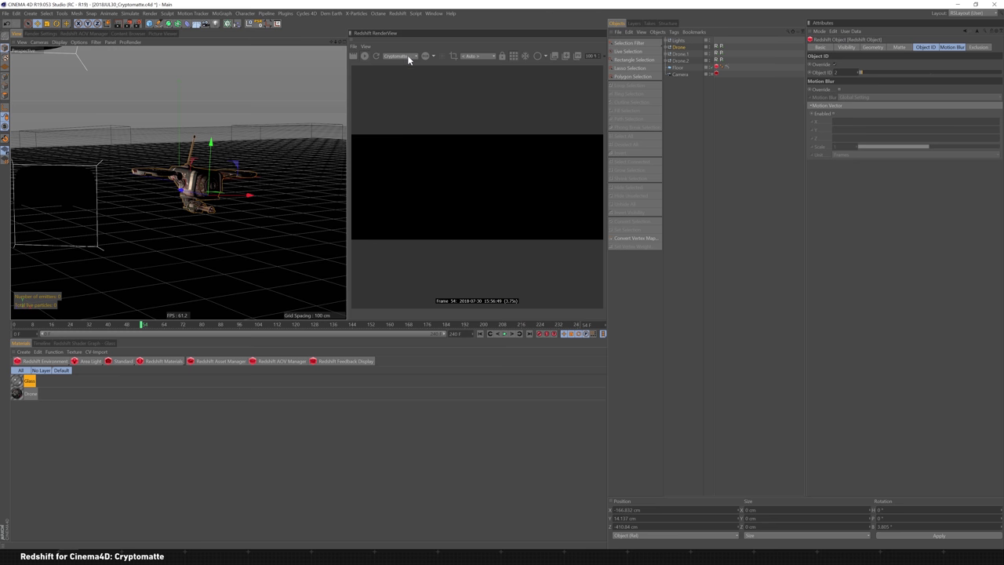
{"action": "left_click", "coordinate": [409, 56]}
{"action": "left_click", "coordinate": [410, 62]}
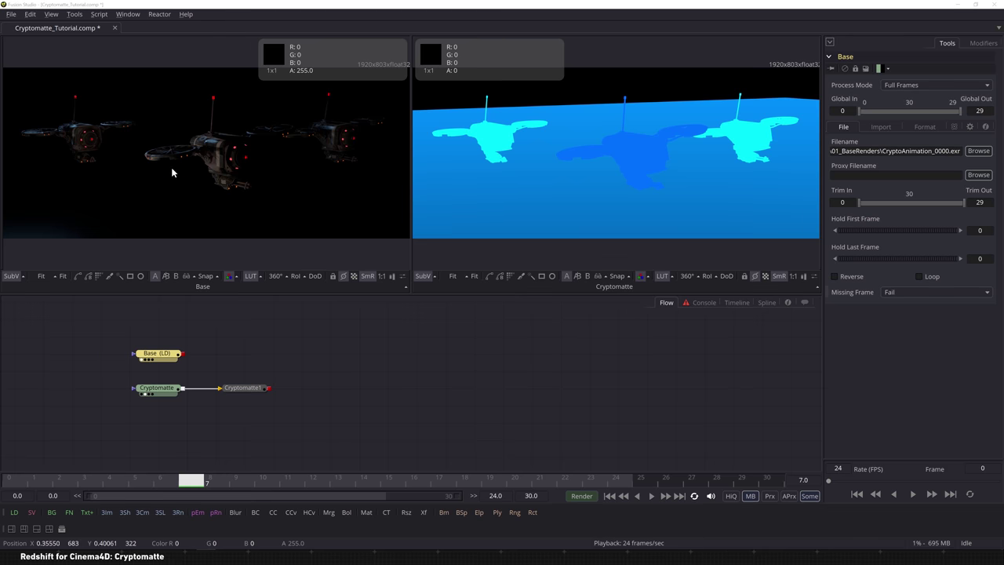
- Inspect the Base and Cryptomatte EXR loader nodes in the Fusion flow, then deselect everything
{"action": "left_click", "coordinate": [166, 357]}
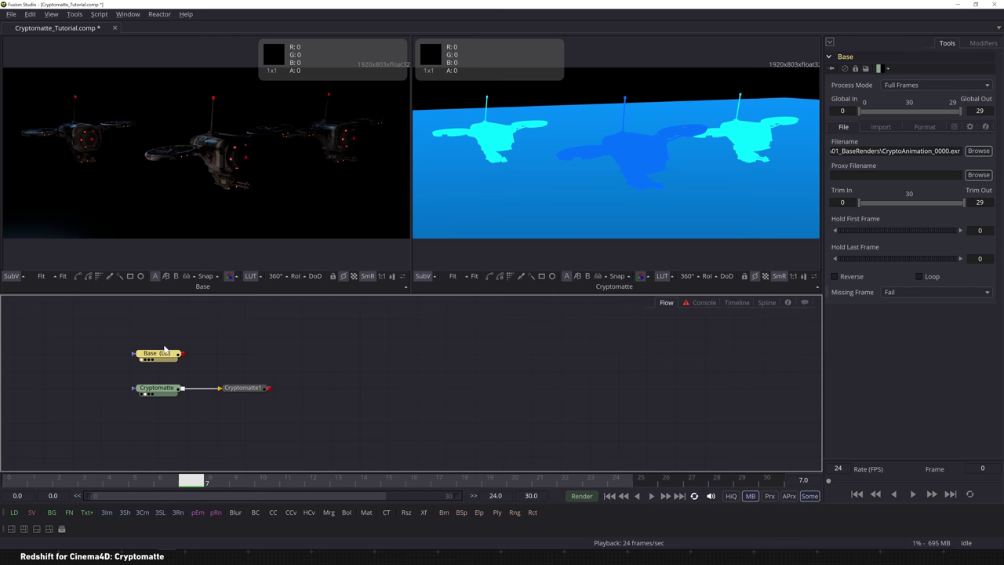
{"action": "left_click", "coordinate": [156, 388]}
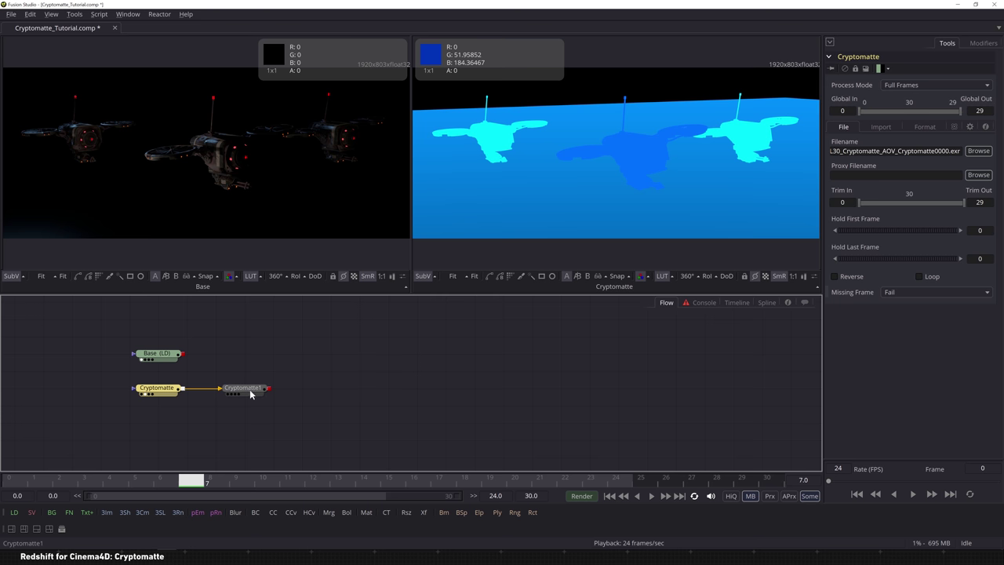
{"action": "left_click", "coordinate": [160, 15]}
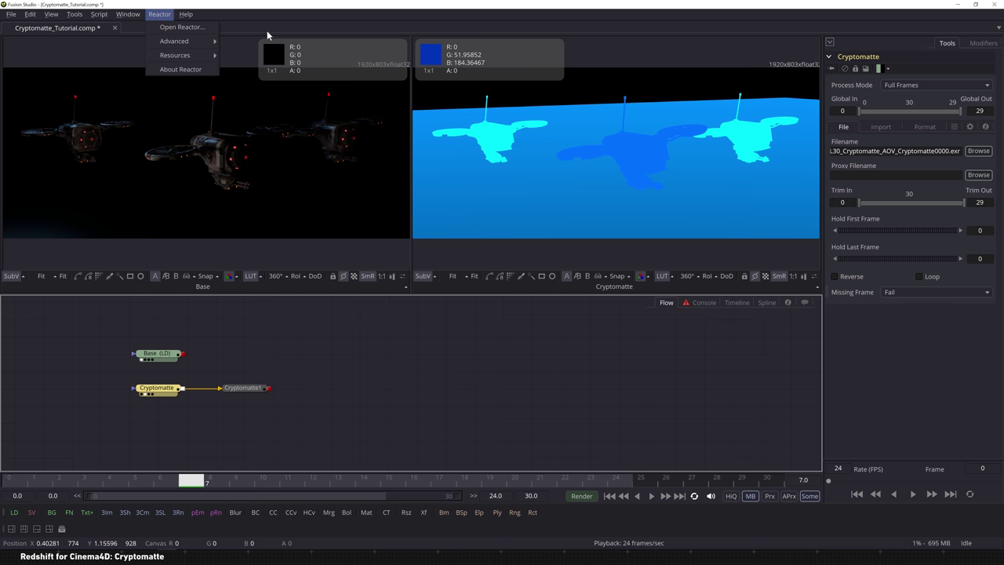
{"action": "left_click", "coordinate": [323, 377]}
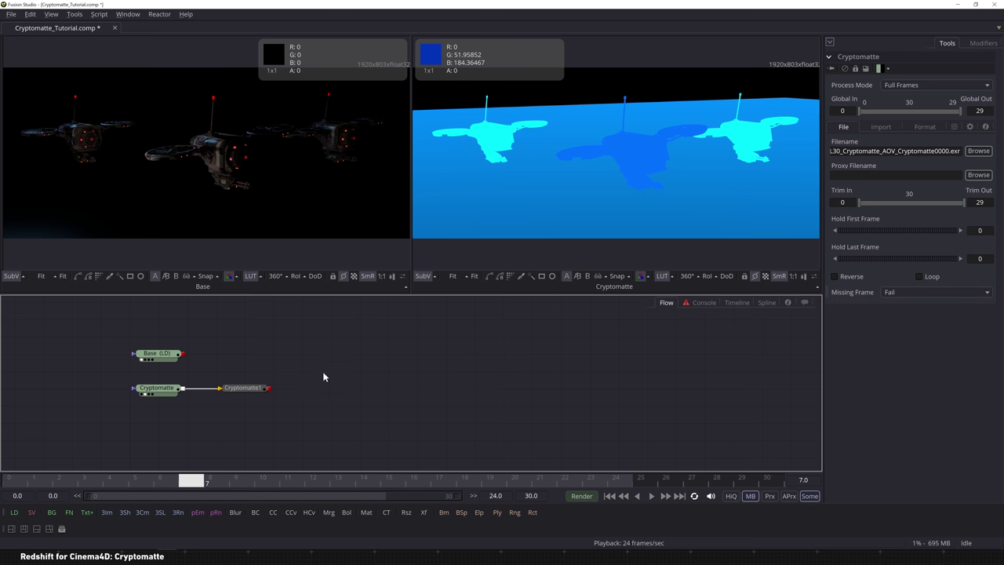
- Pick the centre drone with Cryptomatte1's Matte Locator and add it to the matte
{"action": "left_click", "coordinate": [233, 388]}
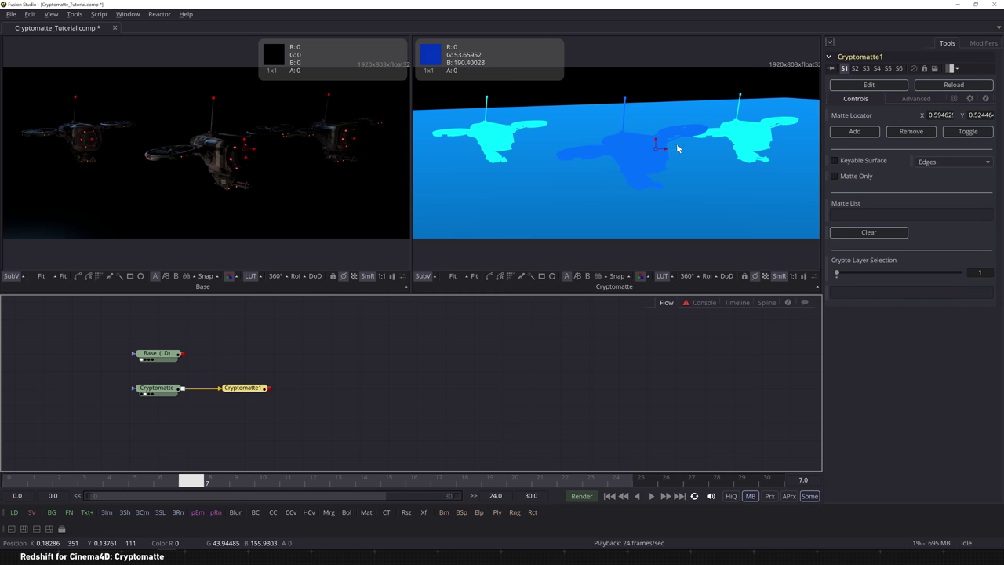
{"action": "mouse_move", "coordinate": [656, 149]}
{"action": "left_mouse_down"}
{"action": "mouse_move", "coordinate": [638, 156]}
{"action": "mouse_move", "coordinate": [639, 147]}
{"action": "left_mouse_up"}
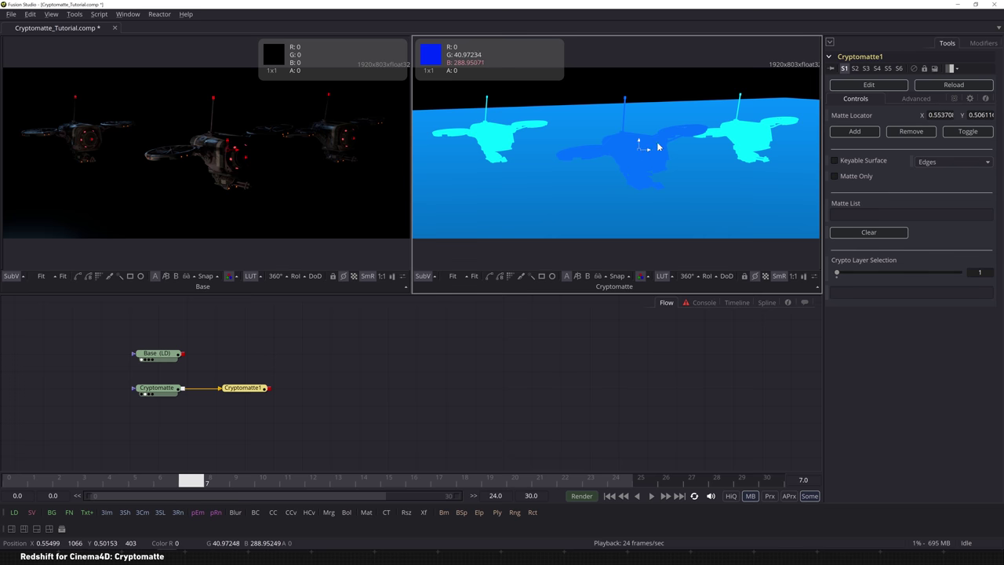
{"action": "left_click", "coordinate": [857, 133]}
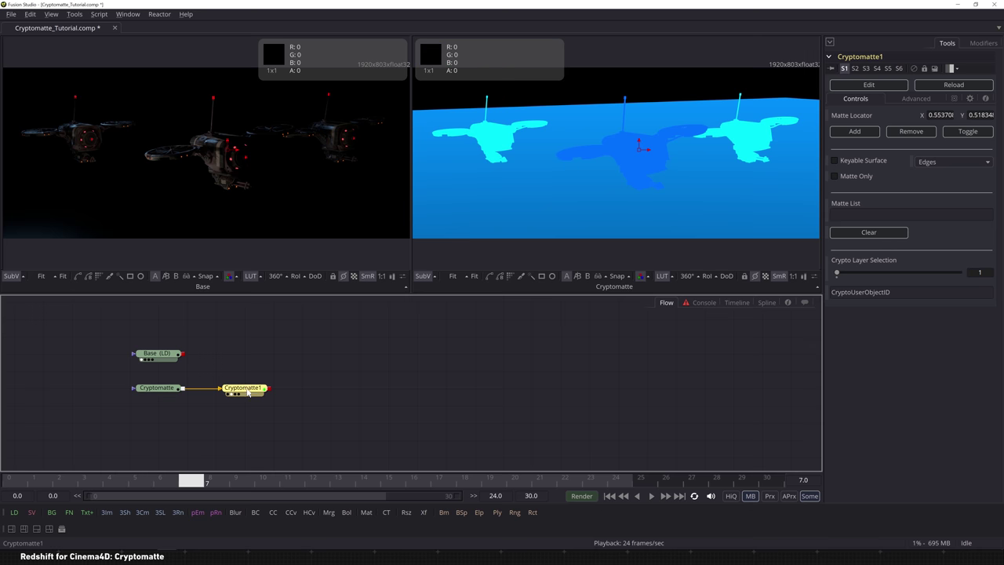
{"action": "left_click", "coordinate": [641, 153]}
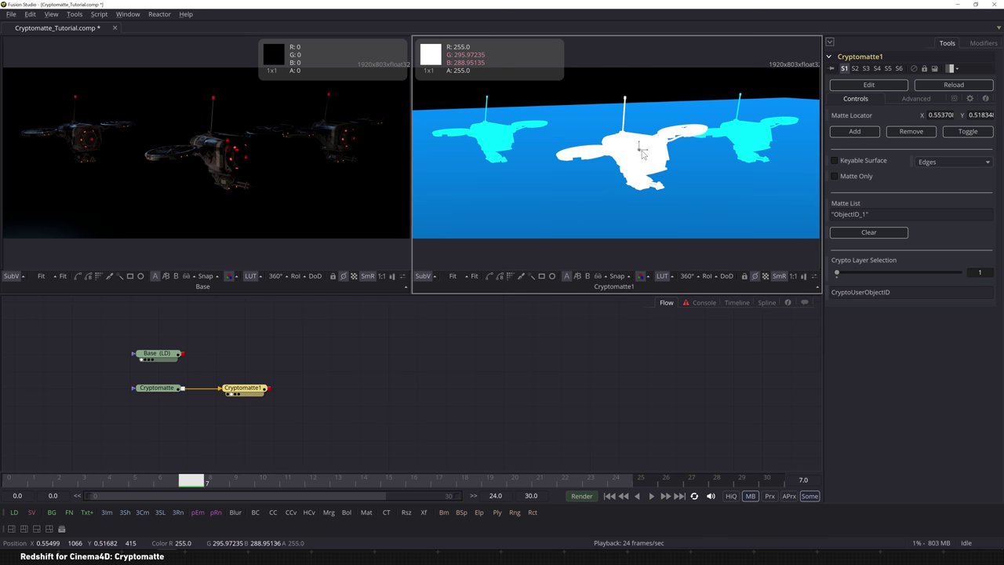
{"action": "left_click", "coordinate": [855, 134]}
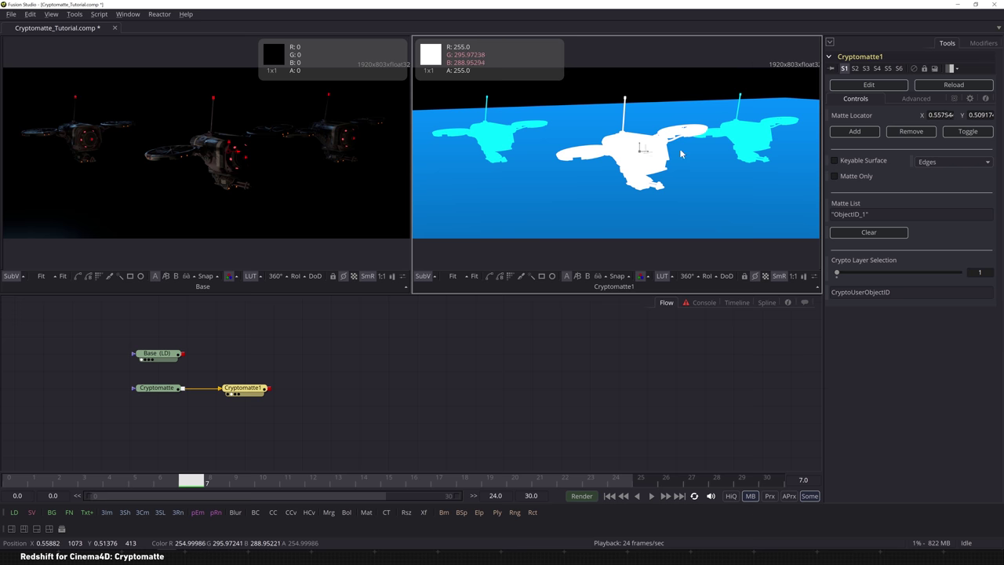
- Try adding and removing the right drone and background mattes, clearing the matte list
{"action": "left_click_drag", "start_coordinate": [639, 157], "coordinate": [753, 132]}
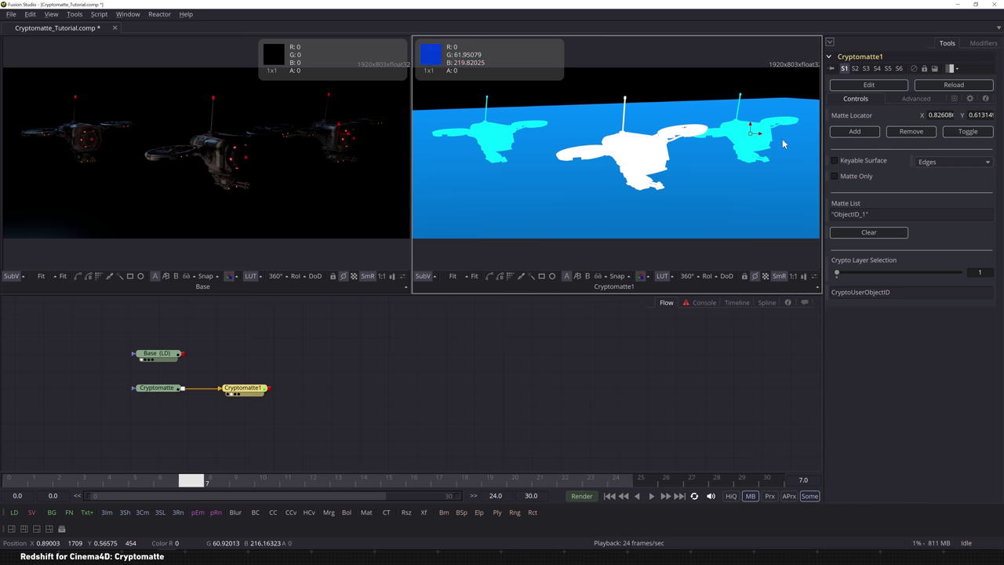
{"action": "left_click_drag", "start_coordinate": [751, 132], "coordinate": [636, 156]}
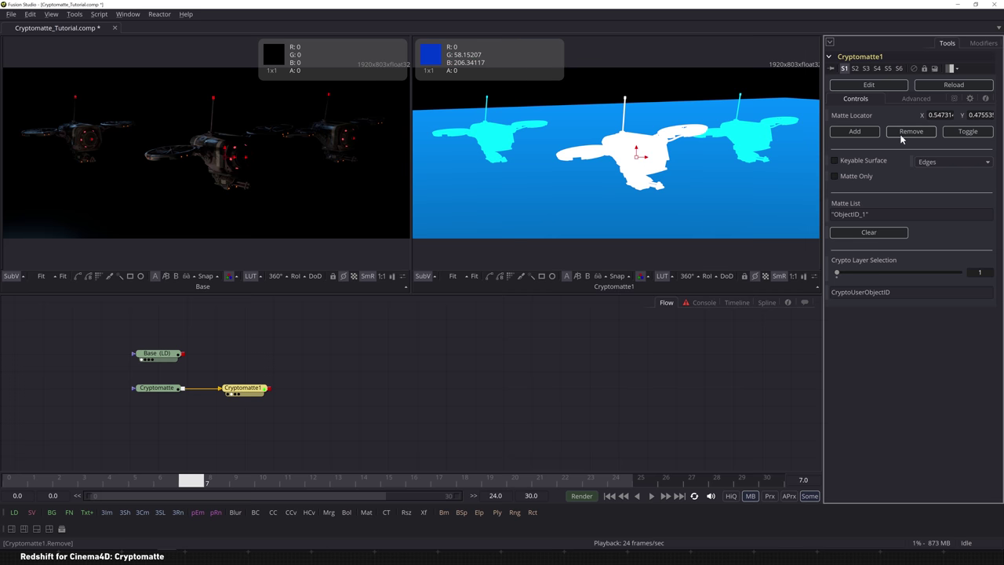
{"action": "left_click", "coordinate": [901, 132]}
{"action": "left_click_drag", "start_coordinate": [638, 157], "coordinate": [753, 131]}
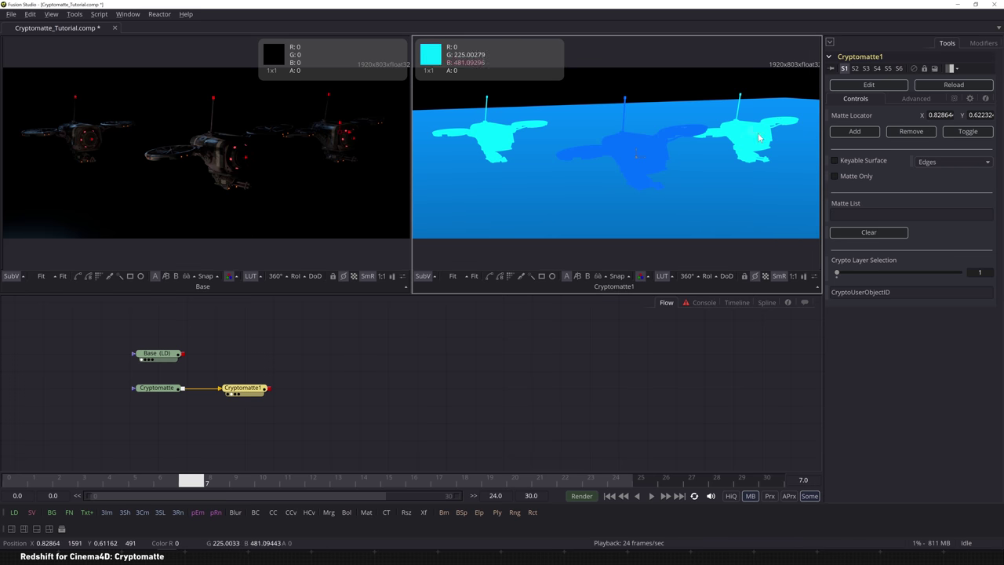
{"action": "left_click", "coordinate": [856, 132]}
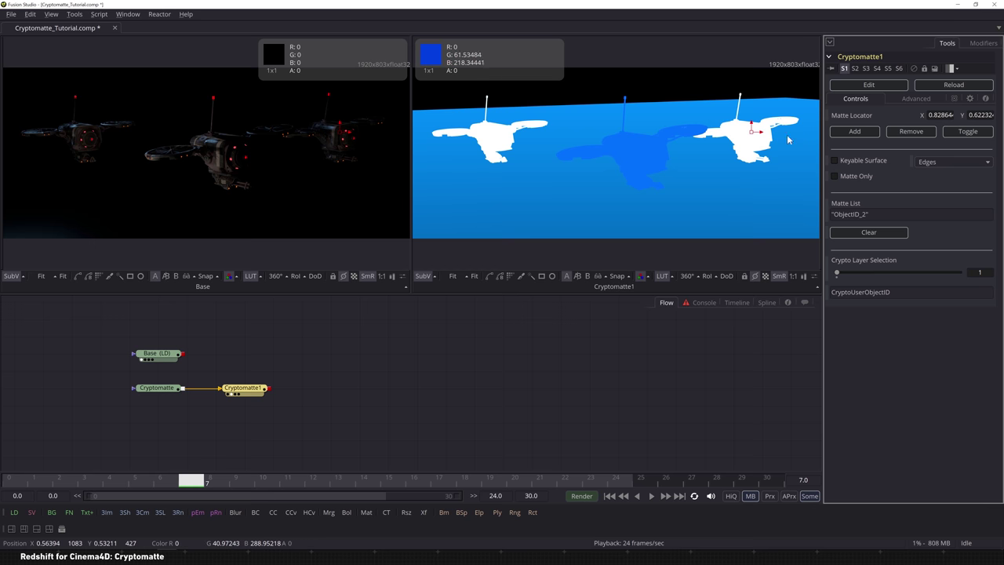
{"action": "left_click", "coordinate": [910, 132]}
{"action": "left_click_drag", "start_coordinate": [753, 131], "coordinate": [720, 190]}
{"action": "left_click", "coordinate": [863, 134]}
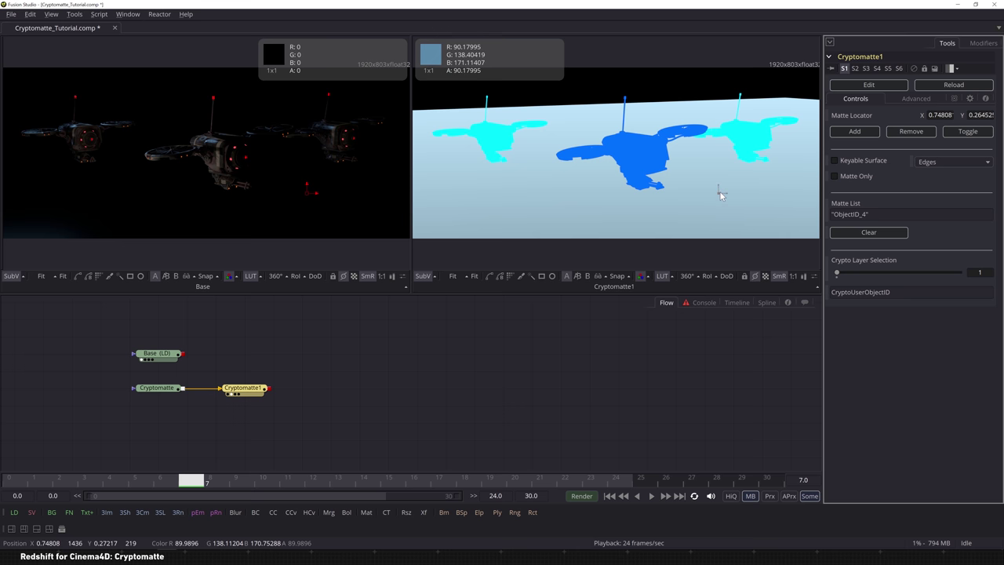
{"action": "mouse_move", "coordinate": [721, 190]}
{"action": "left_mouse_down"}
{"action": "mouse_move", "coordinate": [748, 147]}
{"action": "mouse_move", "coordinate": [711, 191]}
{"action": "left_mouse_up"}
{"action": "left_click", "coordinate": [910, 132]}
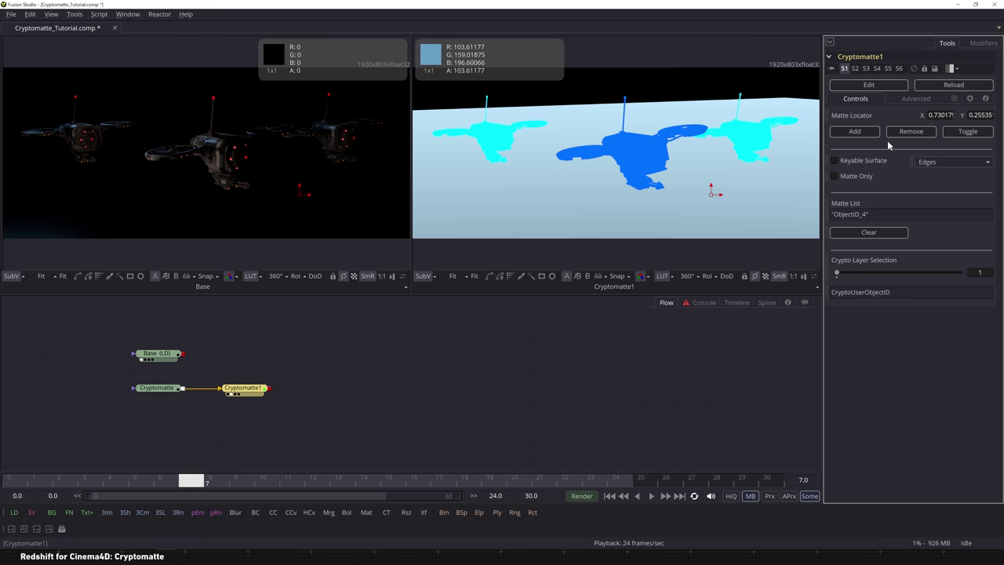
- Add the middle drone (ObjectID_1) to the matte and toggle Matte Only to check it
{"action": "left_click_drag", "start_coordinate": [711, 193], "coordinate": [652, 160]}
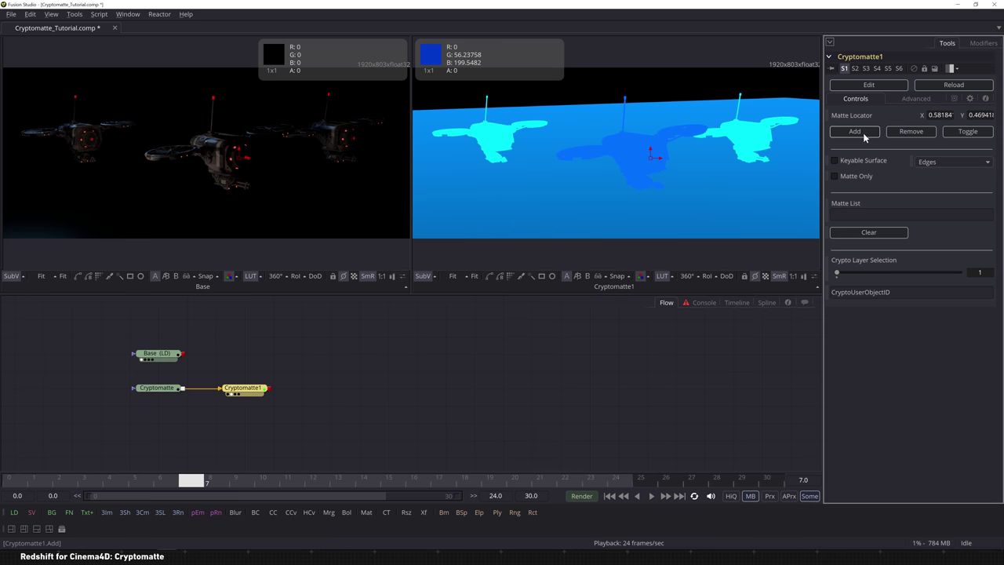
{"action": "left_click", "coordinate": [855, 133]}
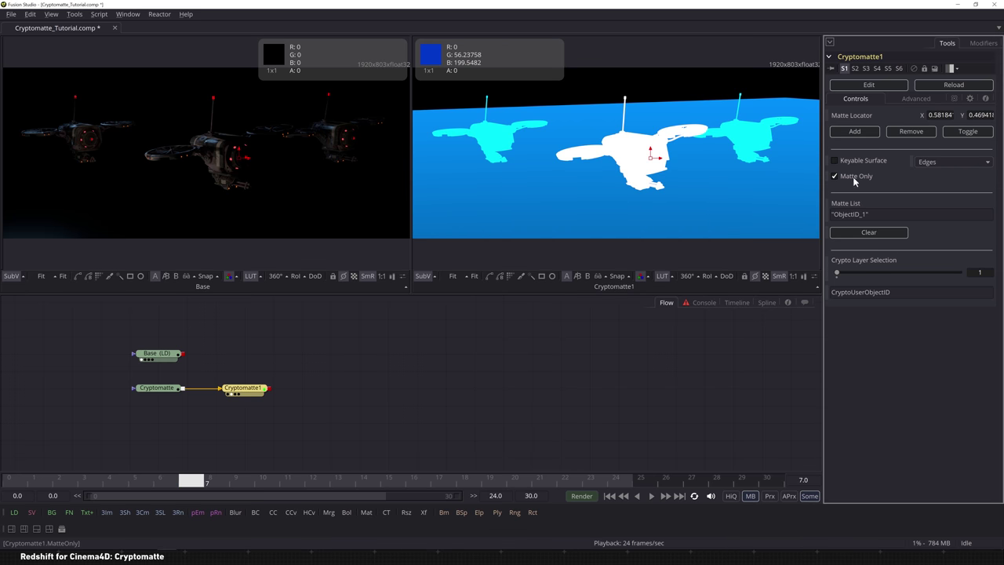
{"action": "left_click", "coordinate": [855, 177]}
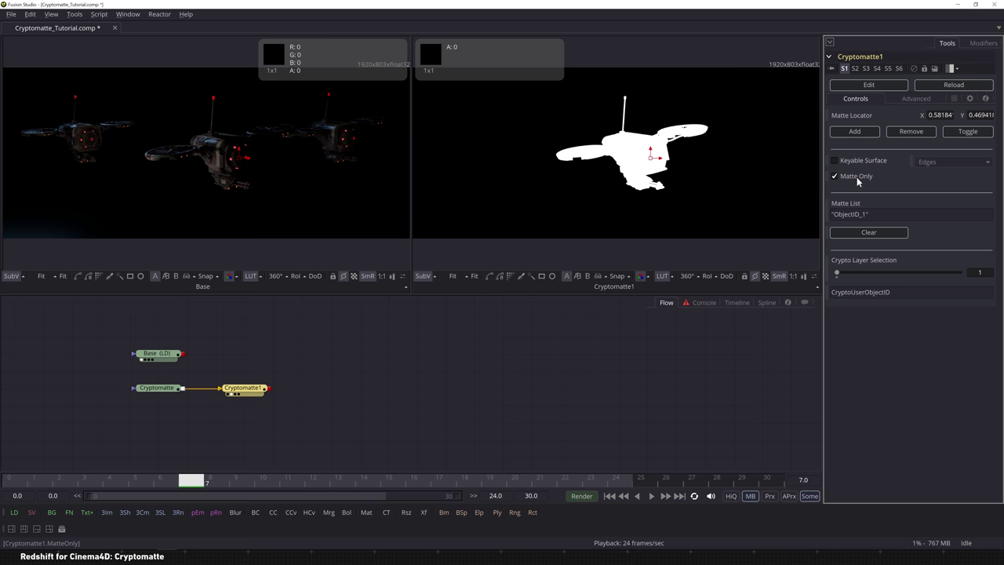
{"action": "left_click", "coordinate": [857, 178]}
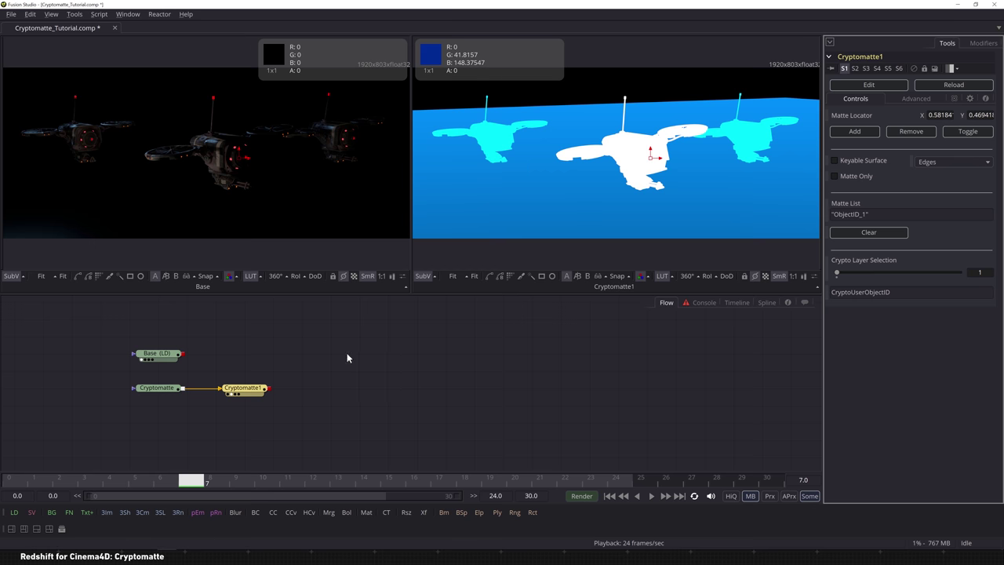
- Test Cryptomatte1 as the Base node's mask, disconnect it, and add a ColorCorrector node
{"action": "left_click", "coordinate": [171, 355]}
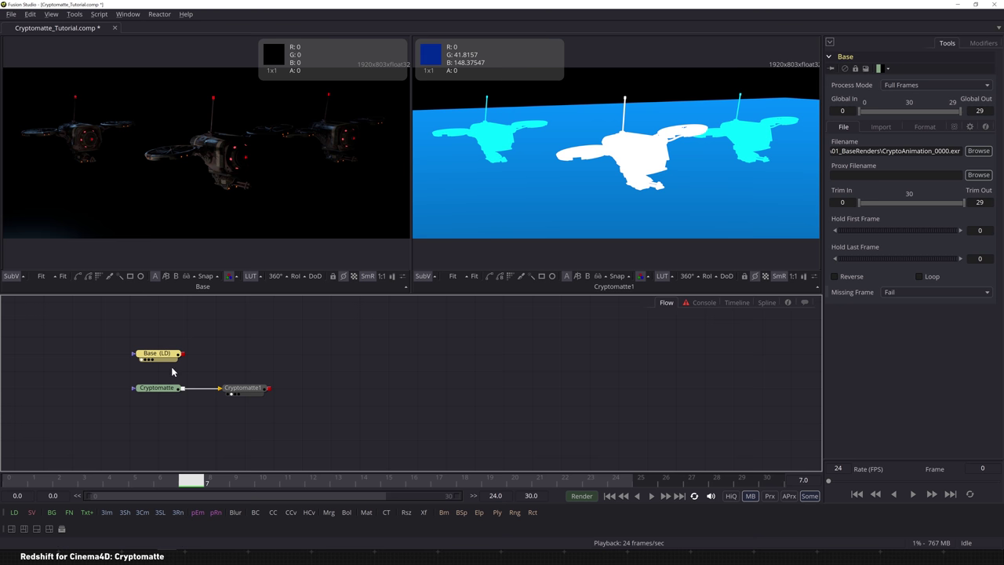
{"action": "left_click_drag", "start_coordinate": [153, 356], "coordinate": [355, 390]}
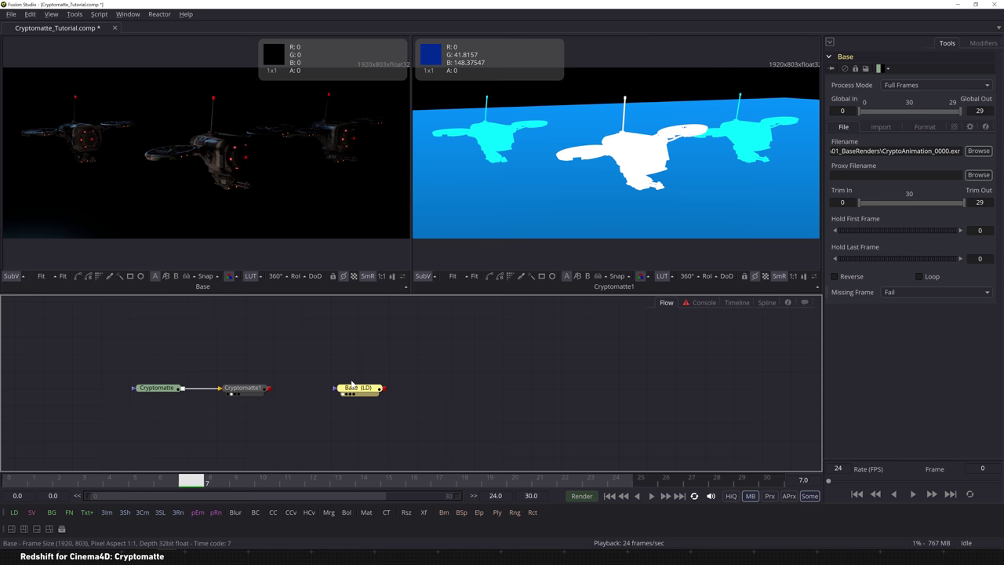
{"action": "left_click_drag", "start_coordinate": [269, 388], "coordinate": [337, 391]}
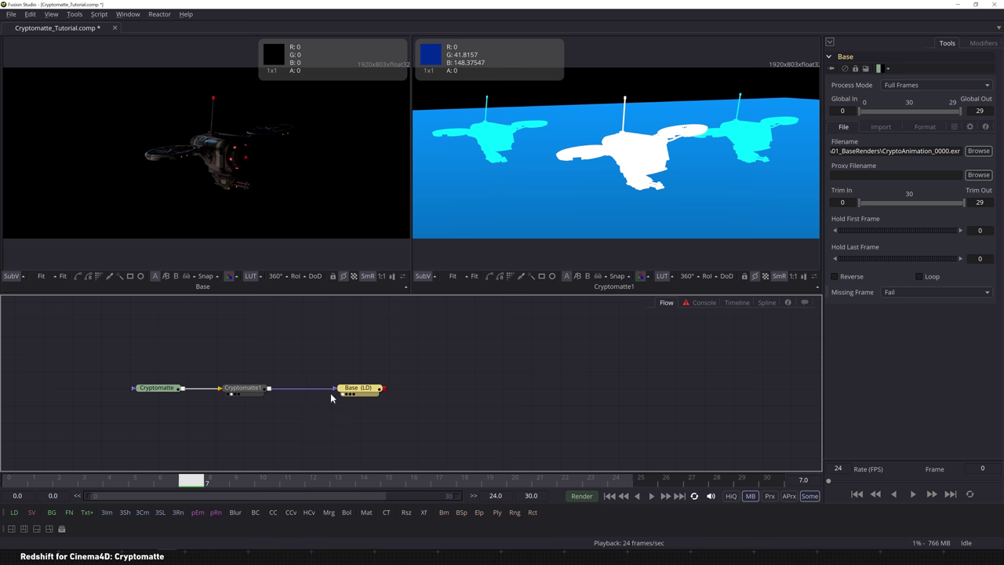
{"action": "left_click_drag", "start_coordinate": [335, 389], "coordinate": [246, 353]}
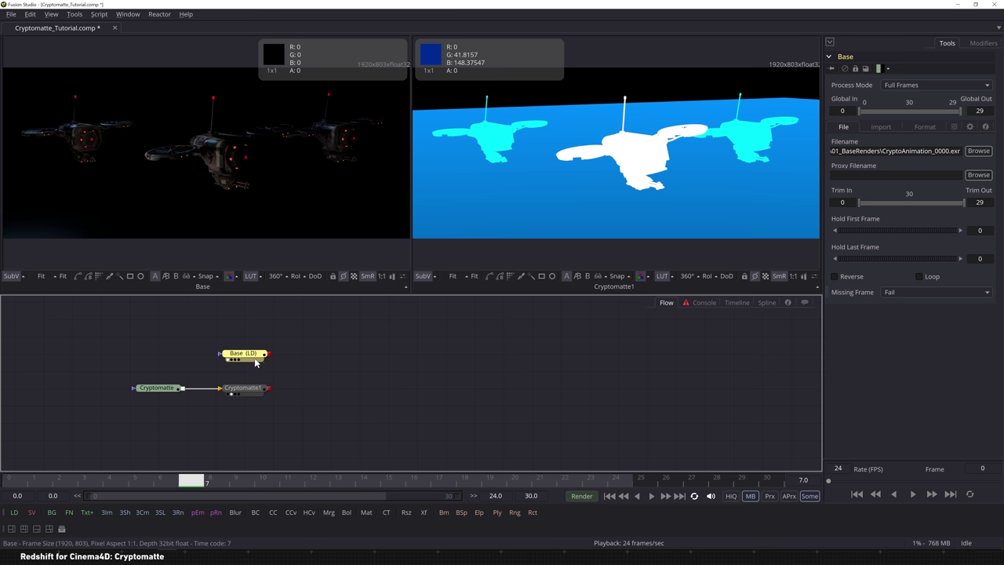
{"action": "left_click_drag", "start_coordinate": [336, 440], "coordinate": [360, 371]}
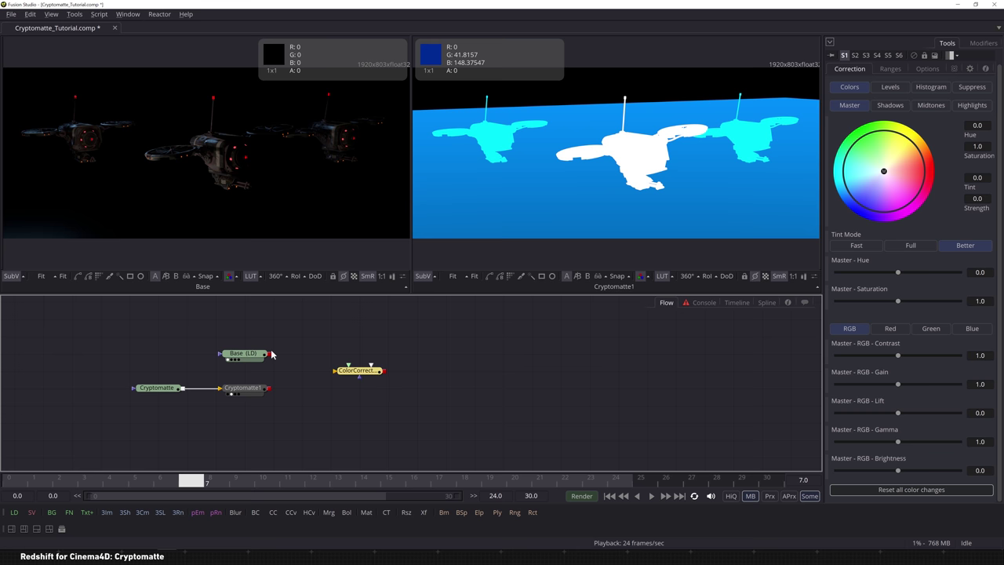
- Feed Base into ColorCorrector1, use Cryptomatte1 as its effect mask, and view the result
{"action": "left_click_drag", "start_coordinate": [270, 354], "coordinate": [337, 374]}
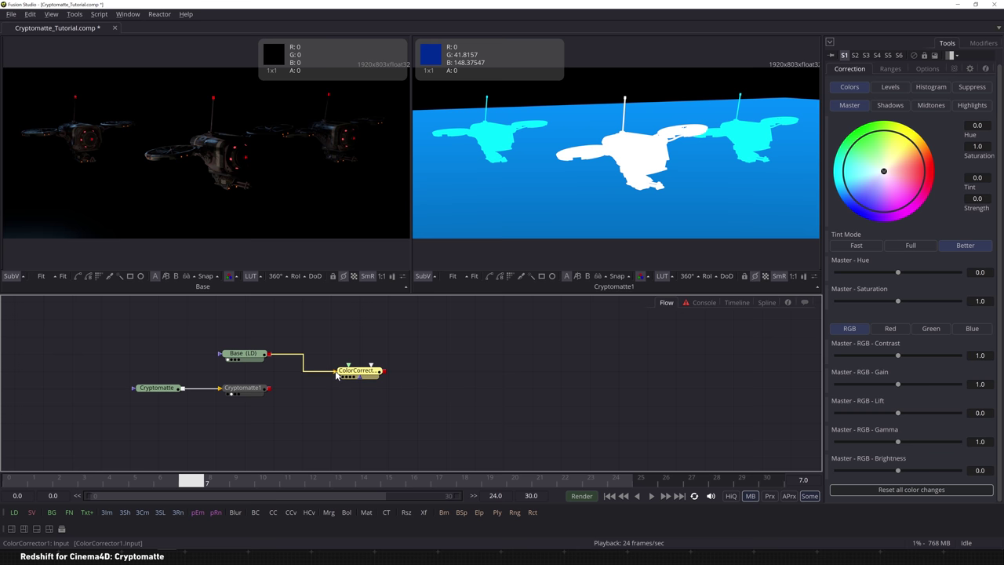
{"action": "left_click", "coordinate": [347, 377]}
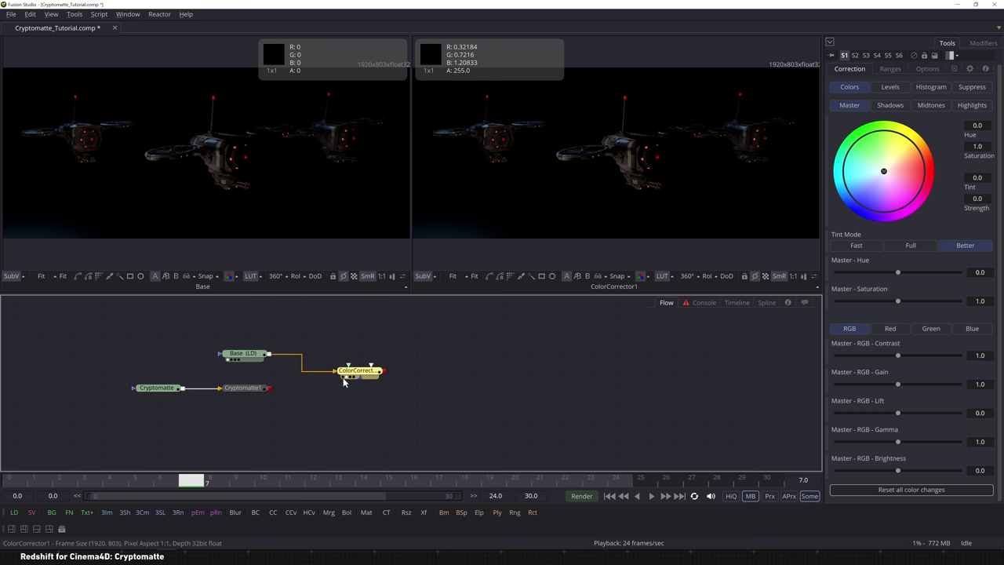
{"action": "left_click_drag", "start_coordinate": [270, 388], "coordinate": [359, 380]}
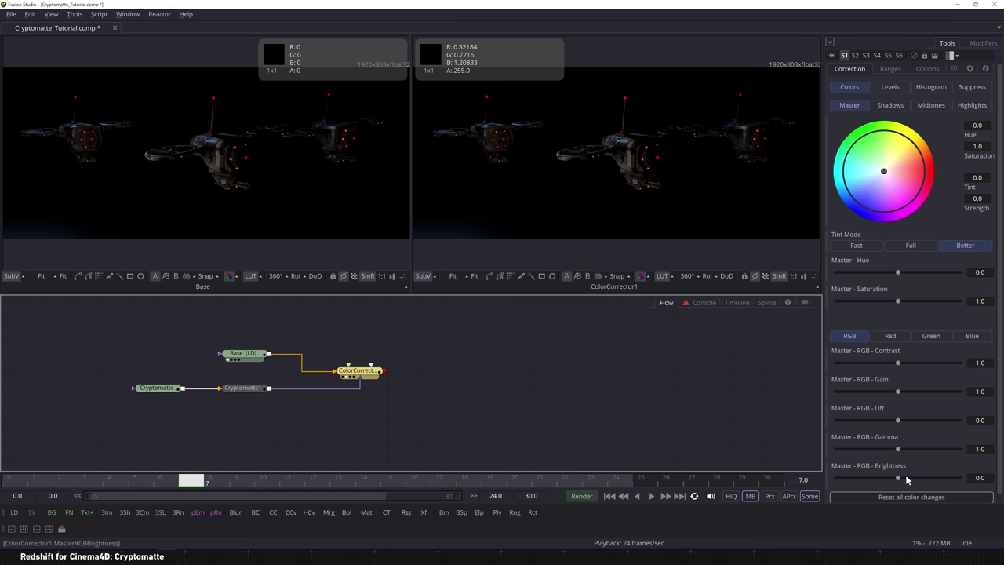
- Set Gamma 1.41, Hue 0.368 and Saturation 1.188, then show Cryptomatte1 in the left viewer
{"action": "mouse_move", "coordinate": [898, 449]}
{"action": "left_mouse_down"}
{"action": "mouse_move", "coordinate": [871, 447]}
{"action": "mouse_move", "coordinate": [909, 449]}
{"action": "left_mouse_up"}
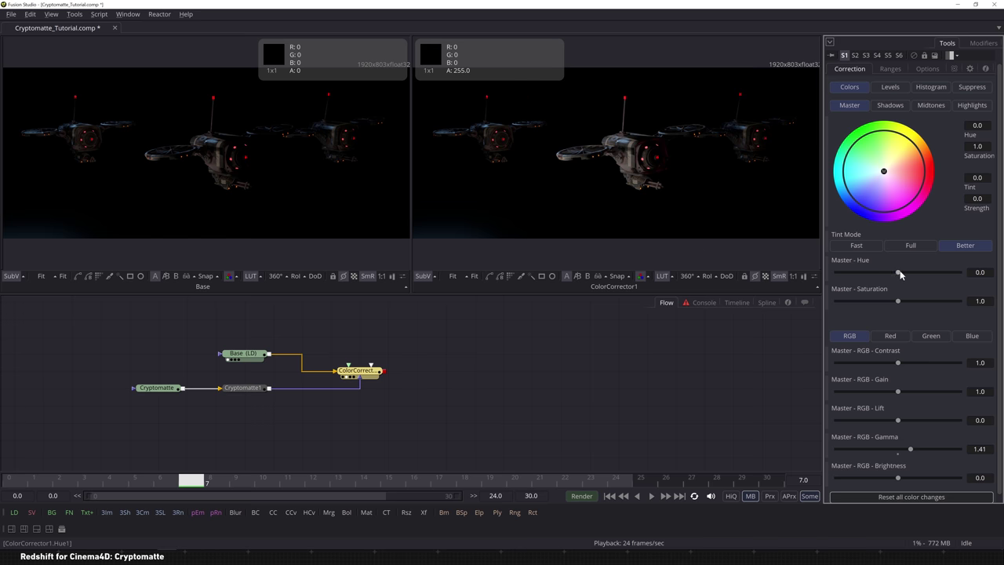
{"action": "mouse_move", "coordinate": [901, 274]}
{"action": "left_mouse_down"}
{"action": "mouse_move", "coordinate": [916, 271]}
{"action": "mouse_move", "coordinate": [889, 273]}
{"action": "mouse_move", "coordinate": [917, 300]}
{"action": "mouse_move", "coordinate": [909, 300]}
{"action": "mouse_move", "coordinate": [919, 273]}
{"action": "left_mouse_up"}
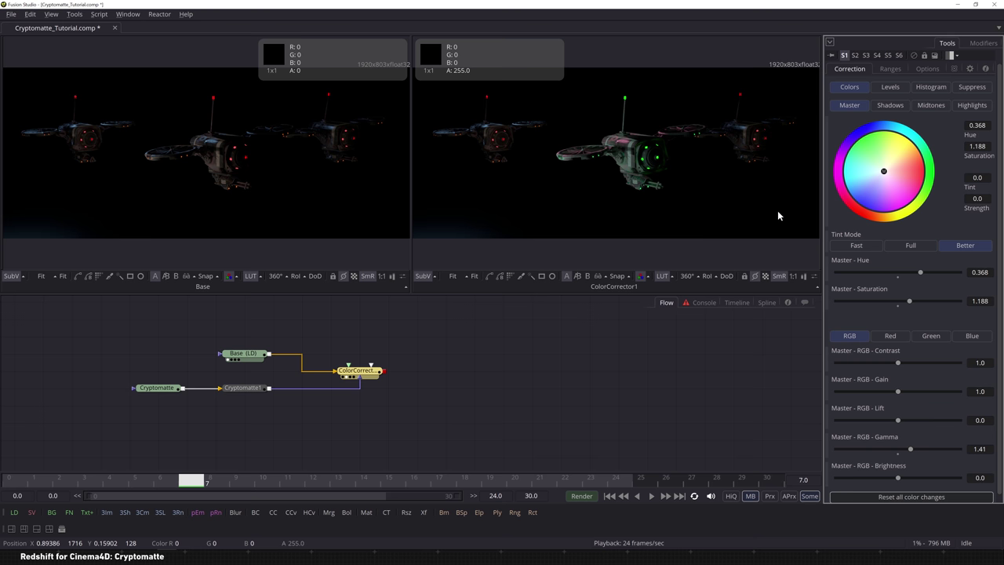
{"action": "left_click", "coordinate": [243, 388]}
{"action": "key", "text": "1"}
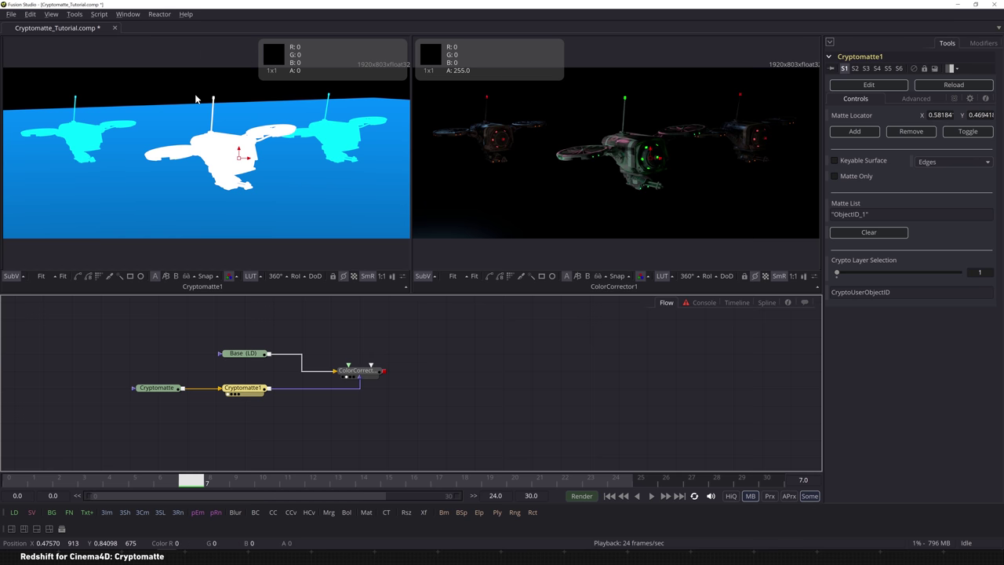
- Clear the matte list and add ObjectID_2 for the outer drones, then reselect ColorCorrector1
{"action": "left_click", "coordinate": [884, 232]}
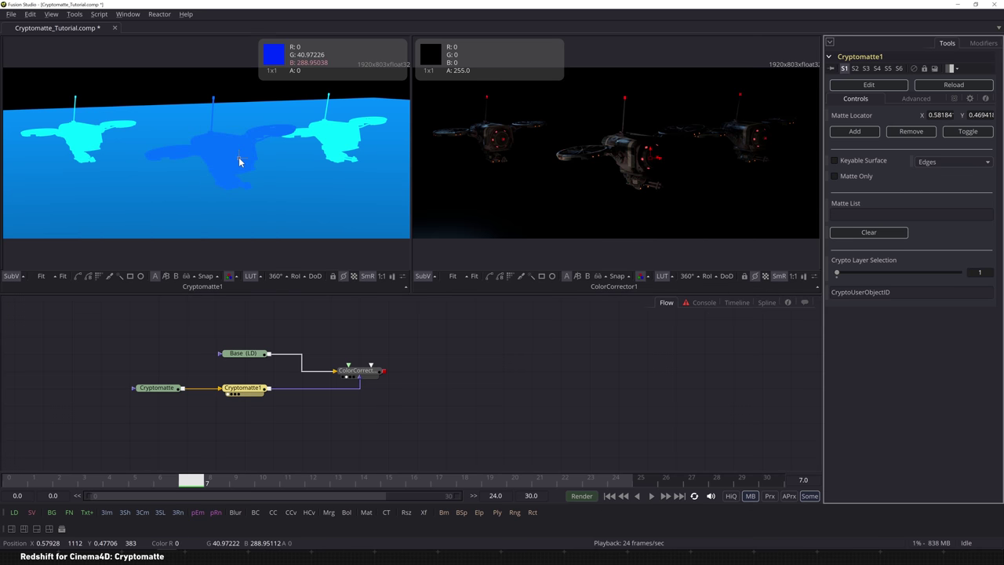
{"action": "left_click_drag", "start_coordinate": [239, 157], "coordinate": [341, 140]}
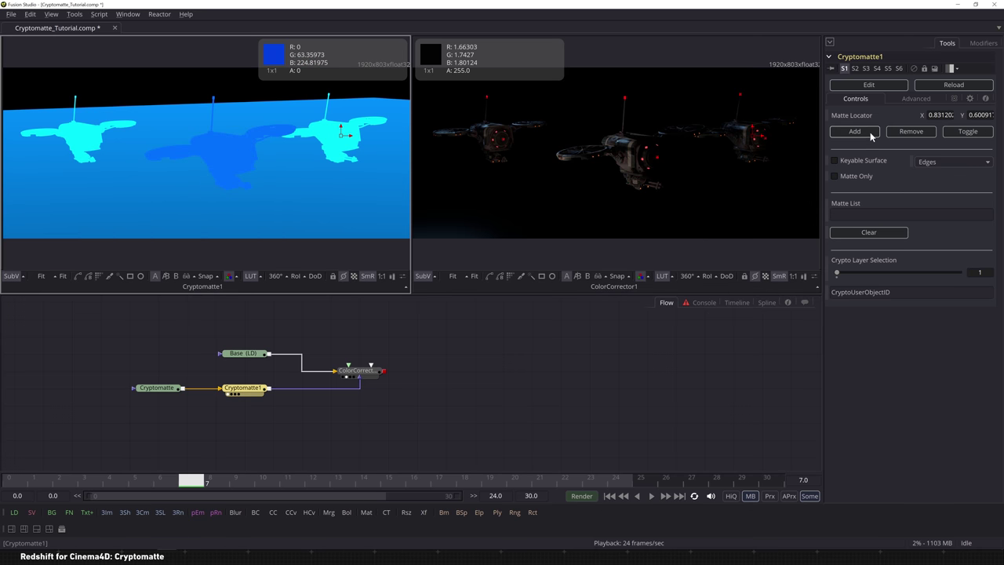
{"action": "left_click", "coordinate": [861, 131]}
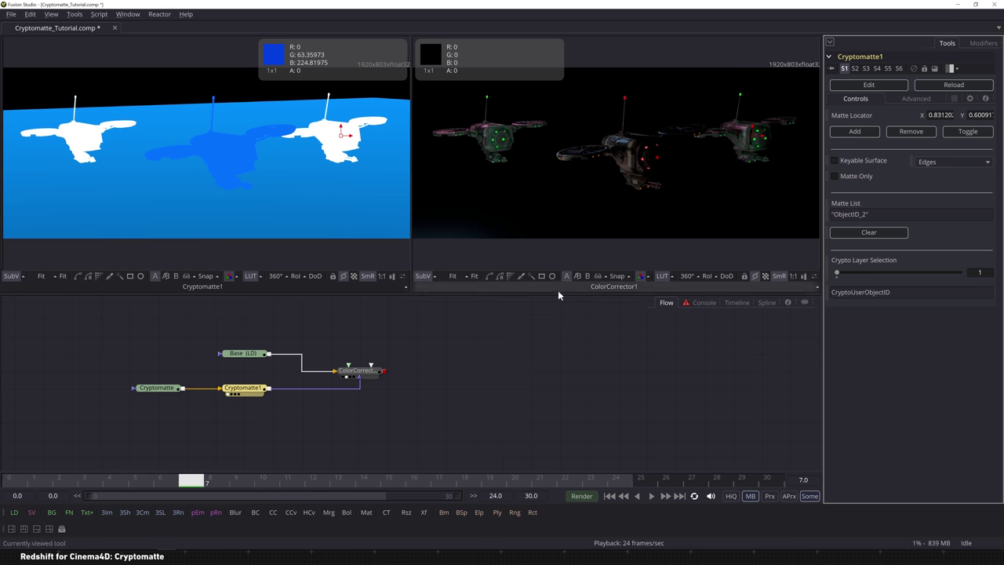
{"action": "left_click", "coordinate": [358, 370]}
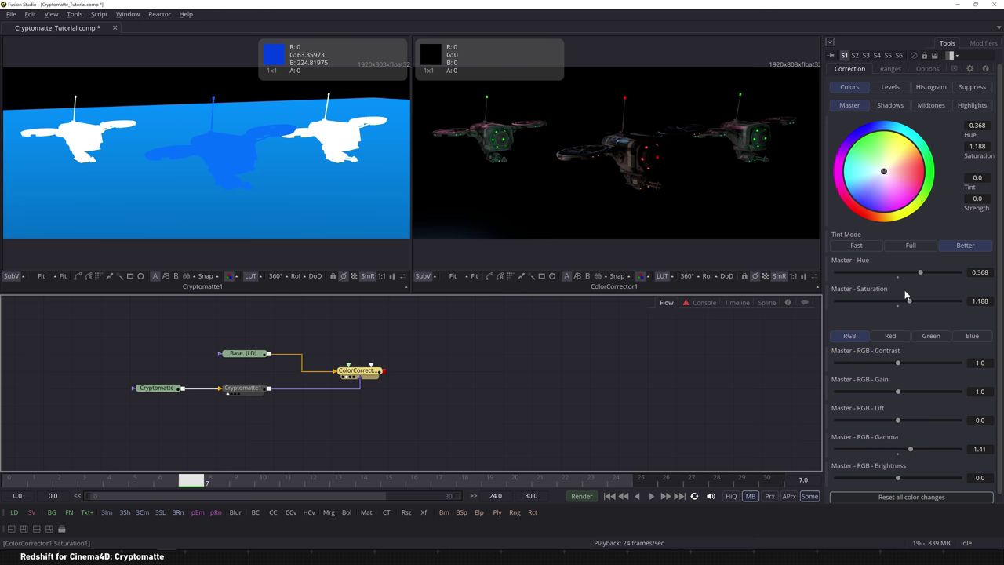
- Shift the Master Hue briefly, then reset it to 0.0 so the lights turn red
{"action": "mouse_move", "coordinate": [919, 273]}
{"action": "left_mouse_down"}
{"action": "mouse_move", "coordinate": [868, 274]}
{"action": "mouse_move", "coordinate": [901, 275]}
{"action": "left_mouse_up"}
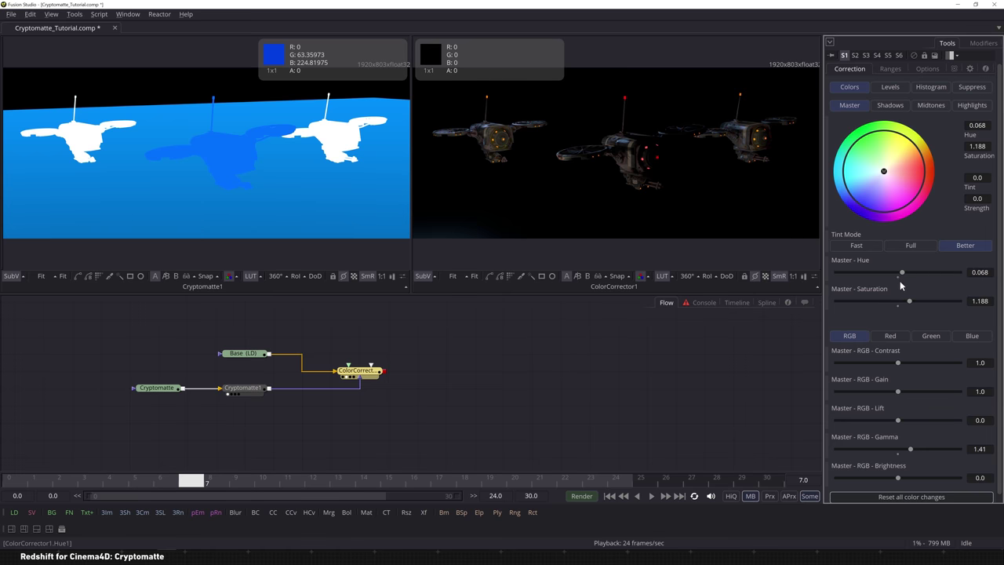
{"action": "left_click", "coordinate": [898, 276]}
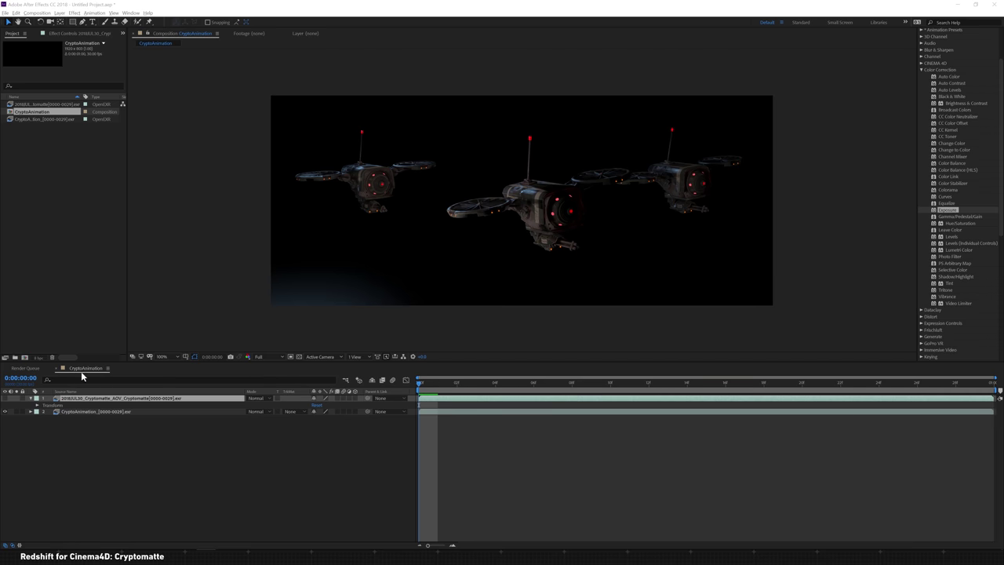
- Check the Cryptomatte AOV footage and CryptoAnimation comp, then make AOV layer 1 visible
{"action": "left_click", "coordinate": [64, 123]}
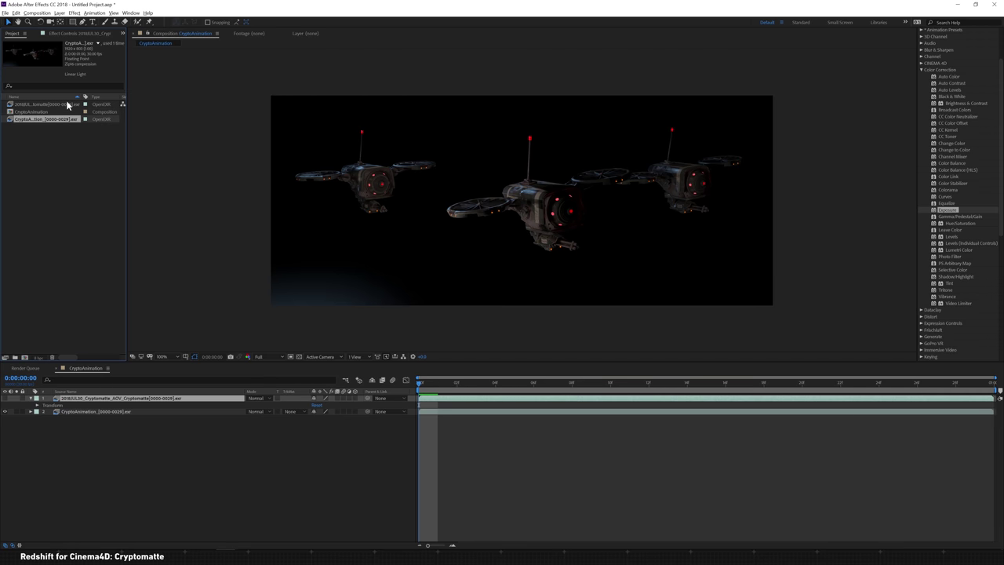
{"action": "left_click", "coordinate": [55, 105]}
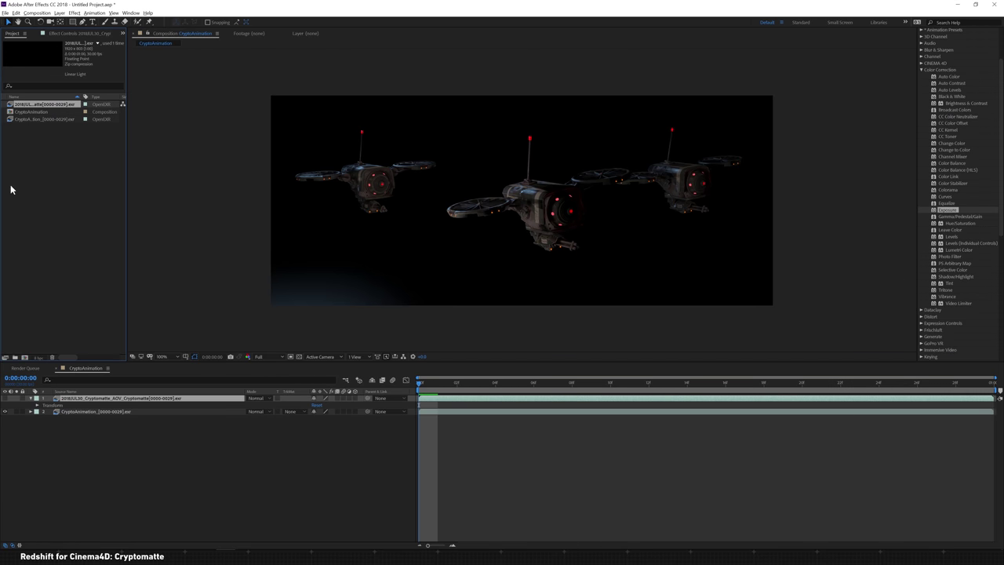
{"action": "left_click", "coordinate": [38, 112]}
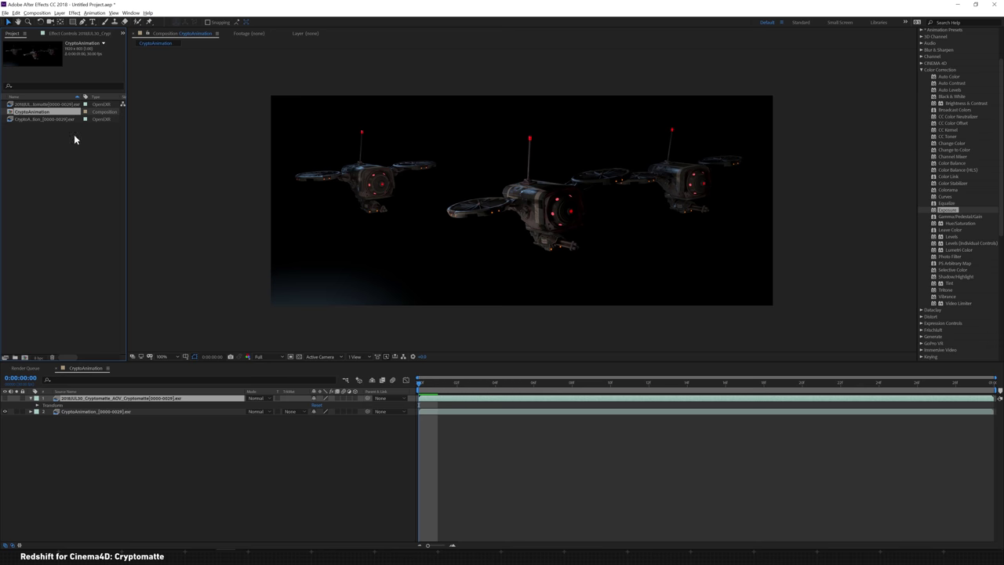
{"action": "left_click", "coordinate": [58, 104]}
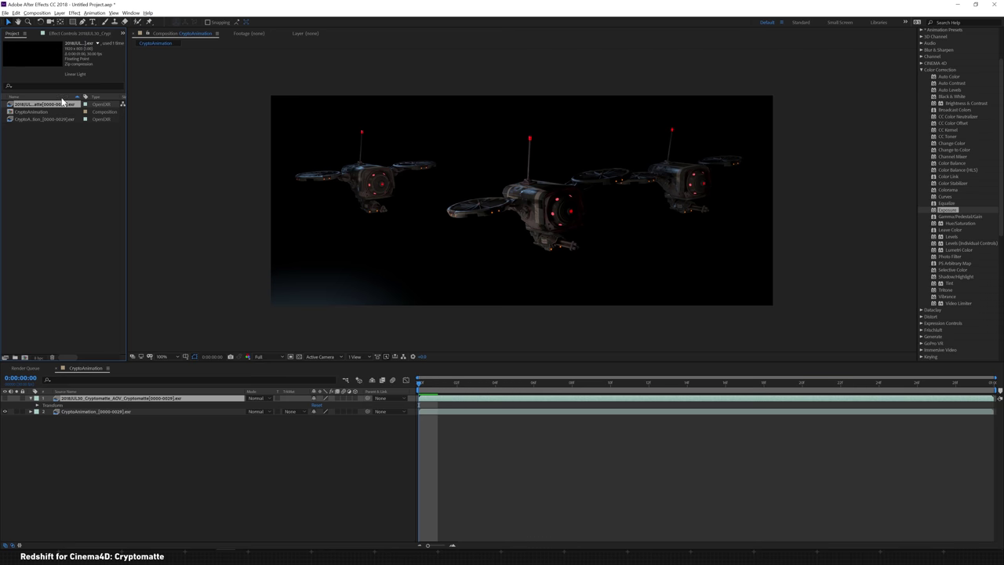
{"action": "left_click", "coordinate": [5, 397]}
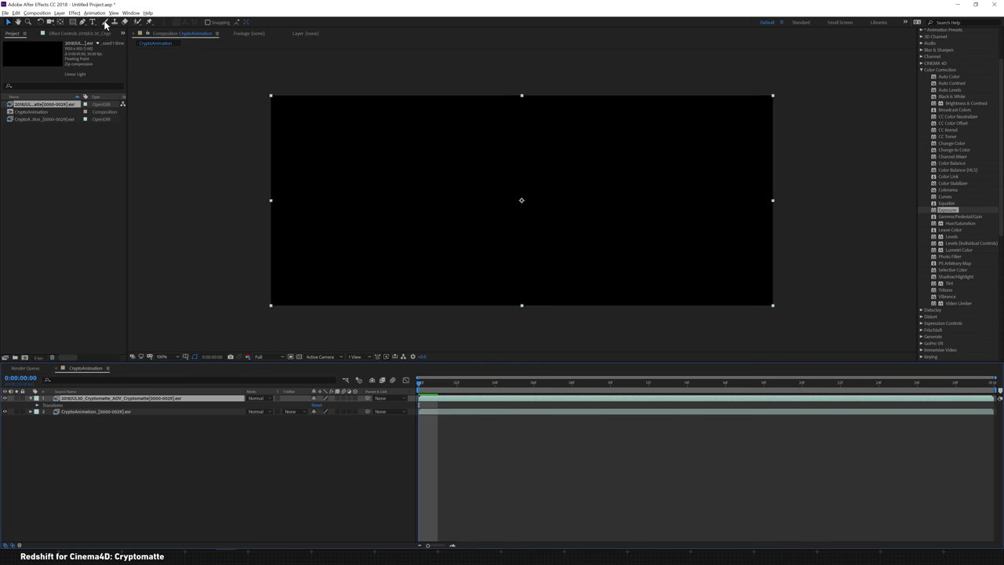
- Apply Effect > 3D Channel > Cryptomatte to the Cryptomatte AOV layer
{"action": "left_click", "coordinate": [79, 33]}
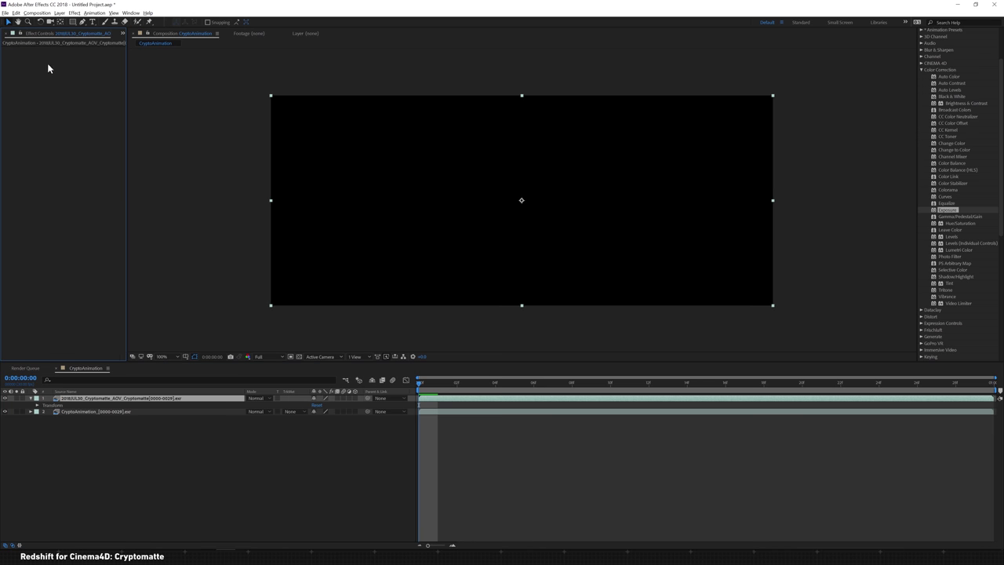
{"action": "left_click", "coordinate": [74, 12]}
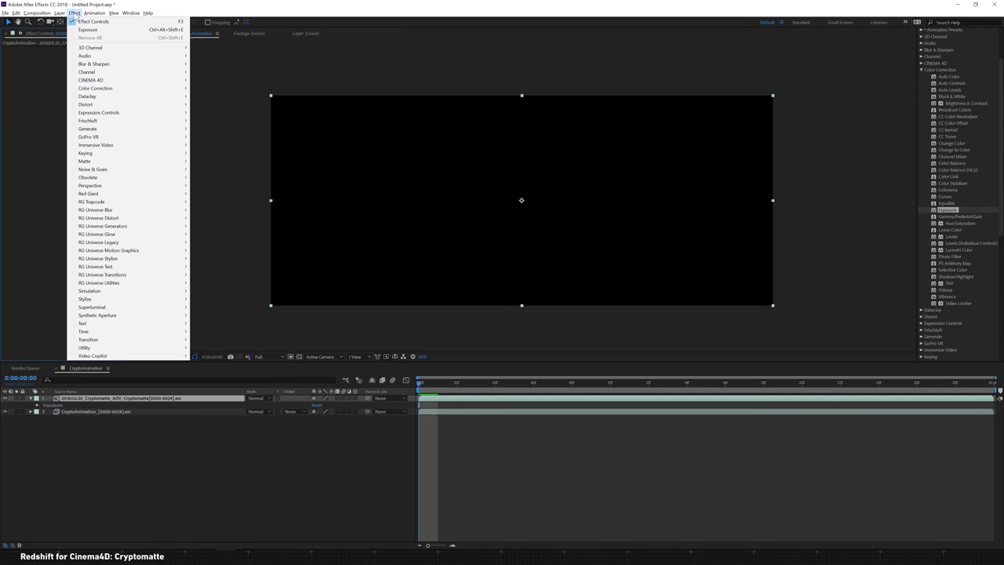
{"action": "mouse_move", "coordinate": [116, 48]}
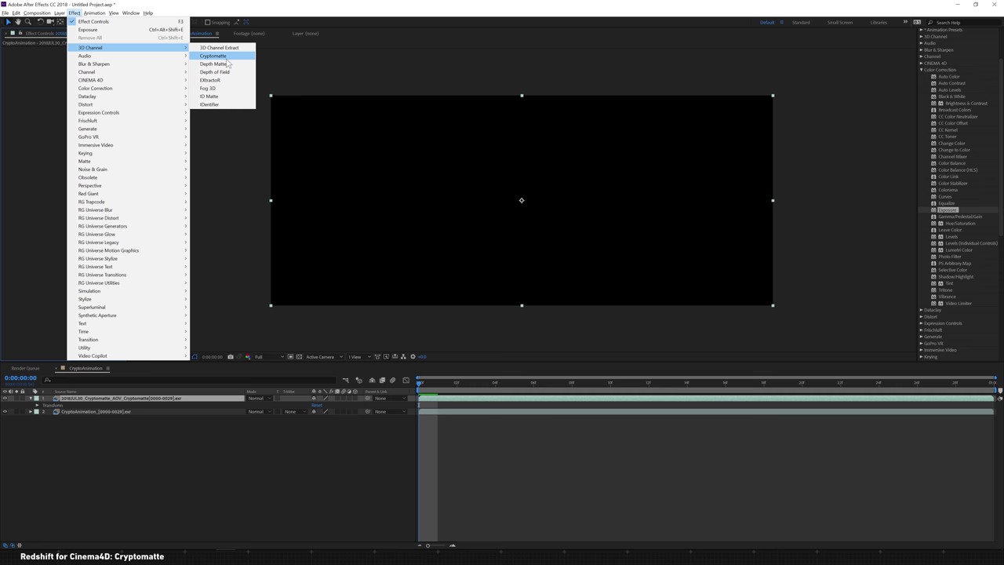
{"action": "left_click", "coordinate": [234, 57]}
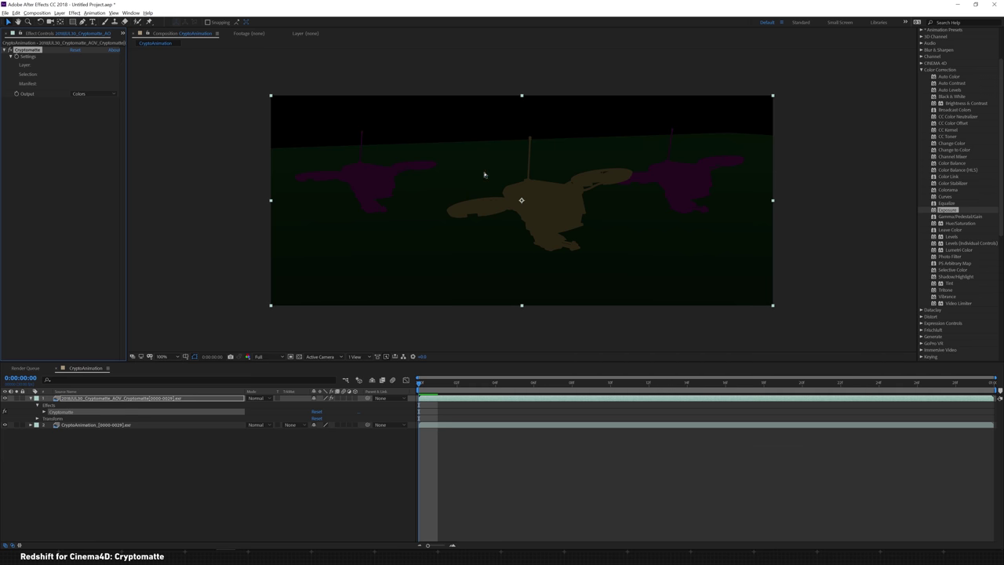
- Enter ObjectID_1 as the Cryptomatte selection so the middle drone becomes a white matte
{"action": "left_click", "coordinate": [68, 78]}
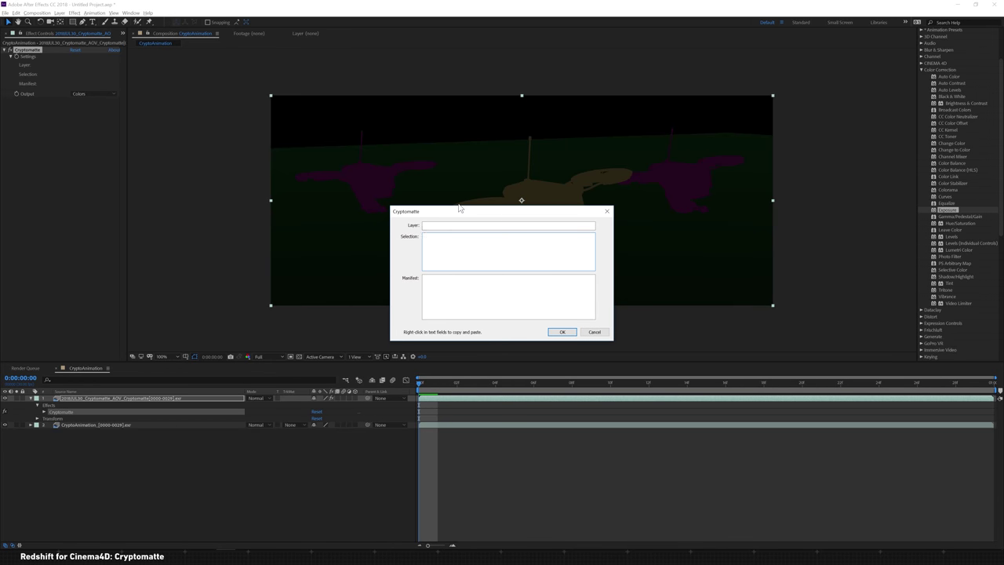
{"action": "type", "text": "ObjectID_1"}
{"action": "left_click", "coordinate": [562, 331]}
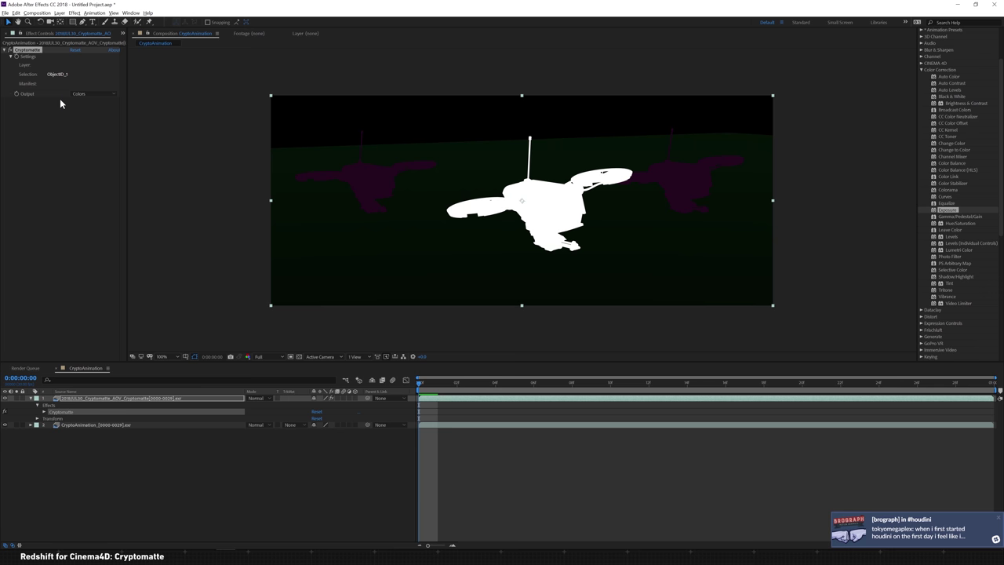
{"action": "left_click", "coordinate": [997, 517]}
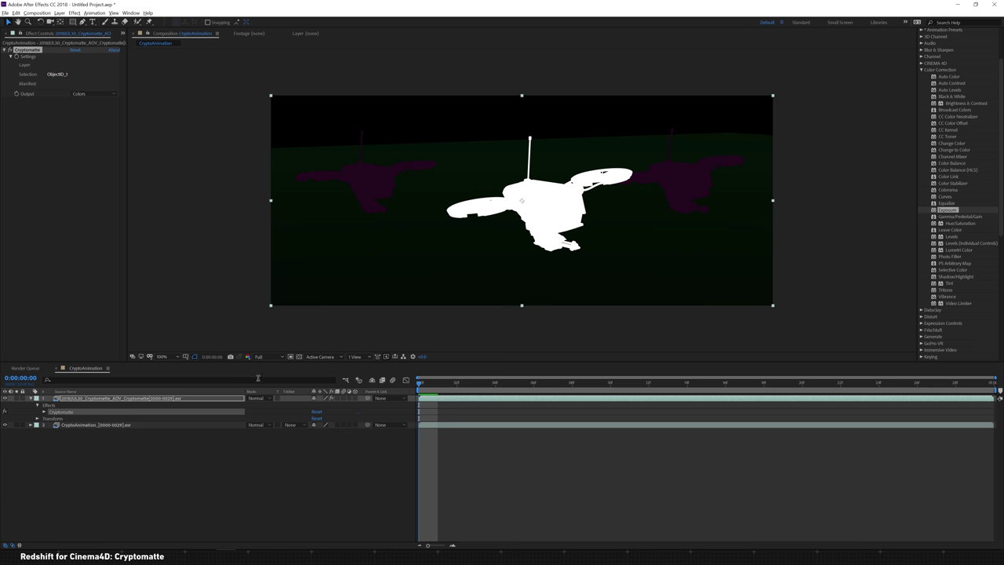
- Set the drone render layer's Track Matte to Luma Matte from the Cryptomatte layer
{"action": "left_click", "coordinate": [159, 424]}
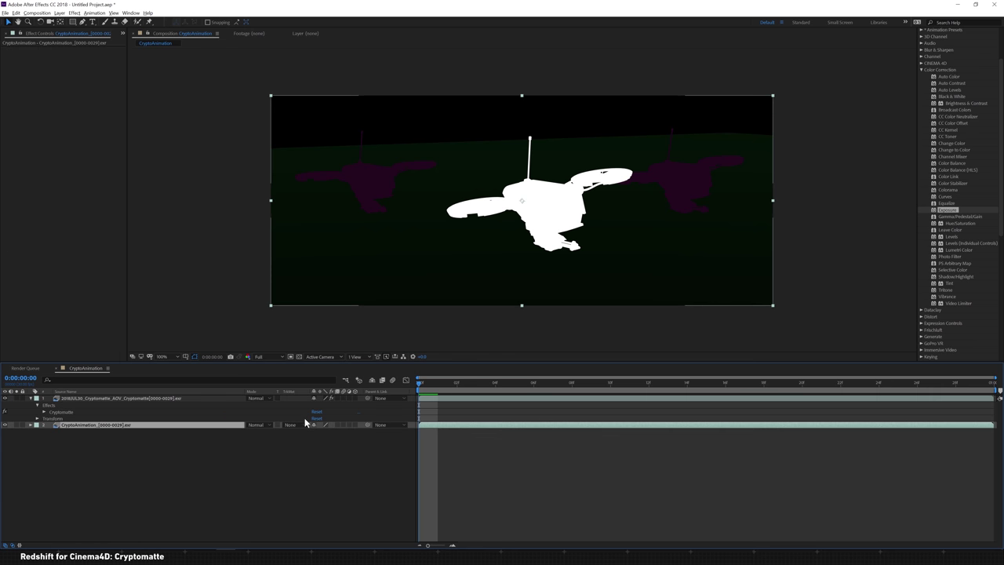
{"action": "left_click", "coordinate": [297, 425]}
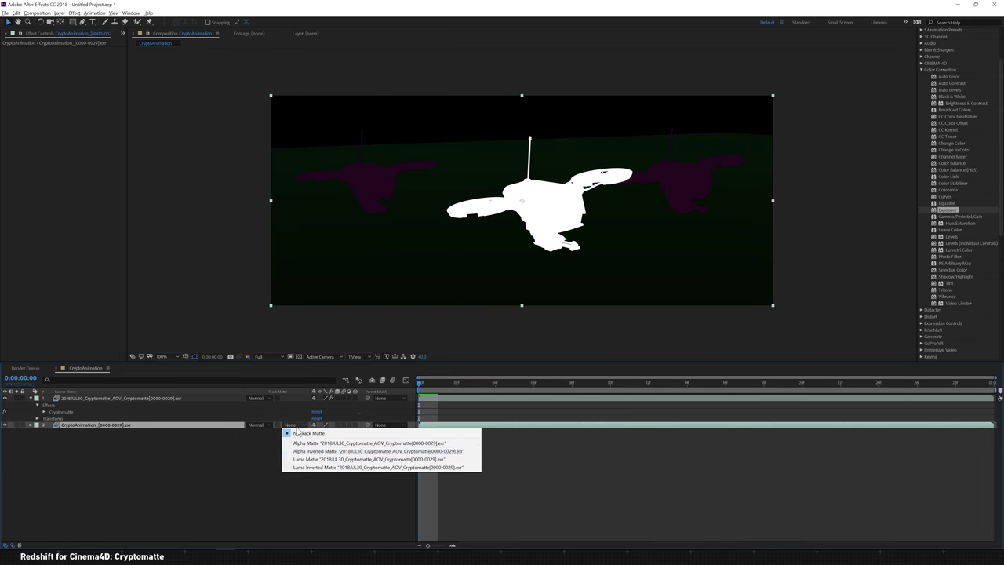
{"action": "left_click", "coordinate": [333, 460]}
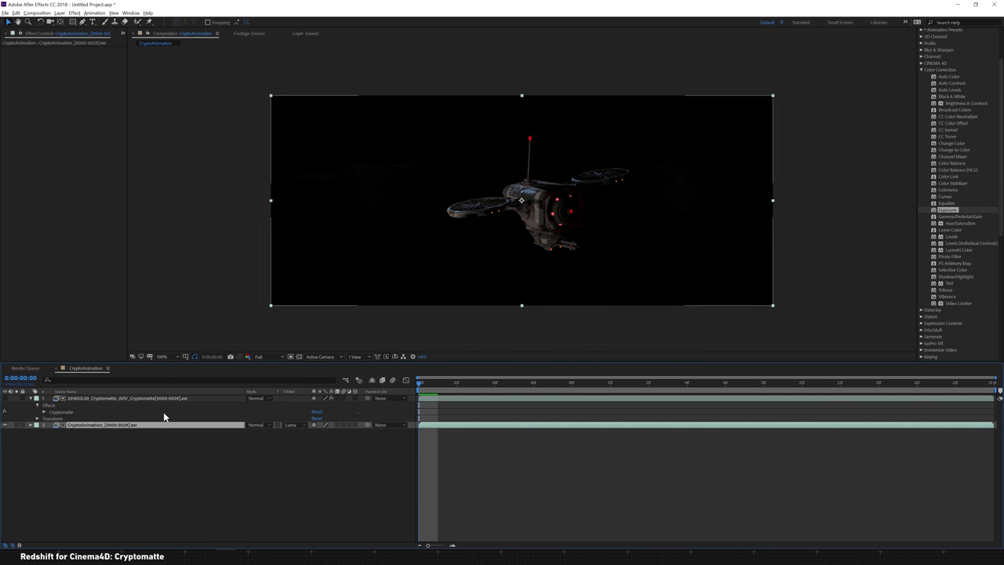
- Add an Exposure effect to the drone layer, setting Exposure to -0.80 and adjusting Offset
{"action": "left_click_drag", "start_coordinate": [947, 210], "coordinate": [185, 416]}
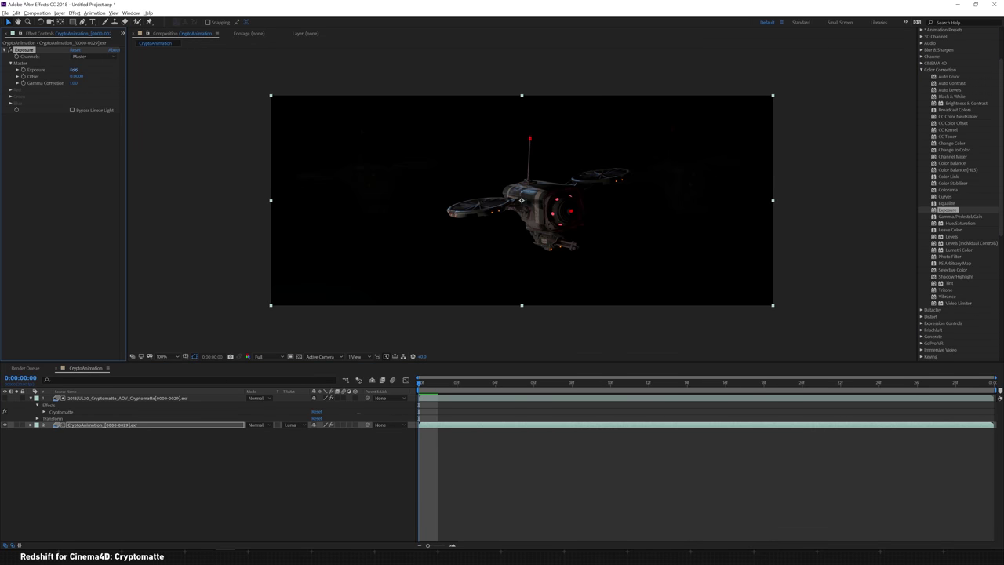
{"action": "mouse_move", "coordinate": [74, 70]}
{"action": "left_mouse_down"}
{"action": "mouse_move", "coordinate": [59, 69]}
{"action": "mouse_move", "coordinate": [92, 77]}
{"action": "mouse_move", "coordinate": [69, 76]}
{"action": "mouse_move", "coordinate": [78, 76]}
{"action": "left_mouse_up"}
{"action": "left_click_drag", "start_coordinate": [81, 77], "coordinate": [86, 76]}
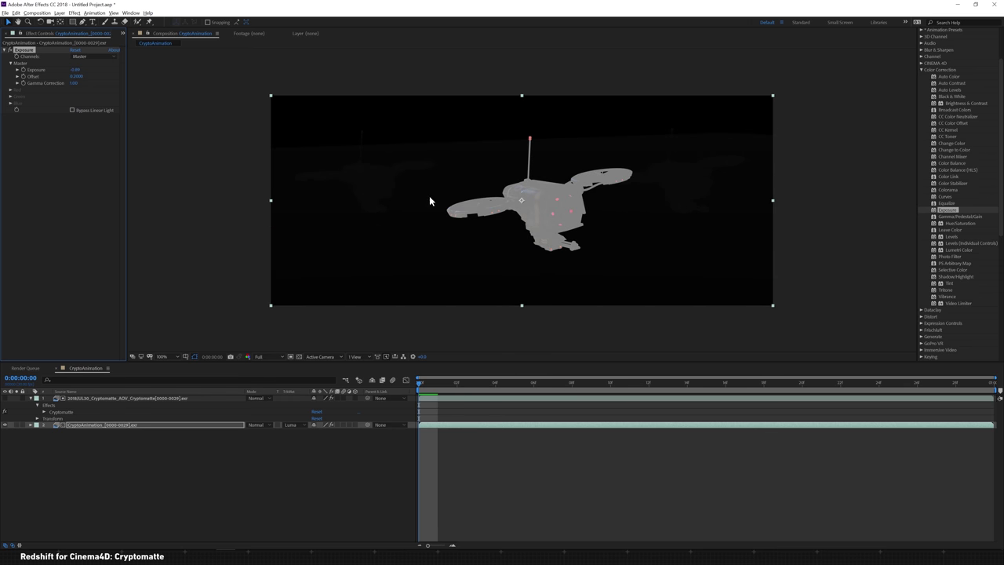
{"action": "left_click_drag", "start_coordinate": [76, 76], "coordinate": [77, 76]}
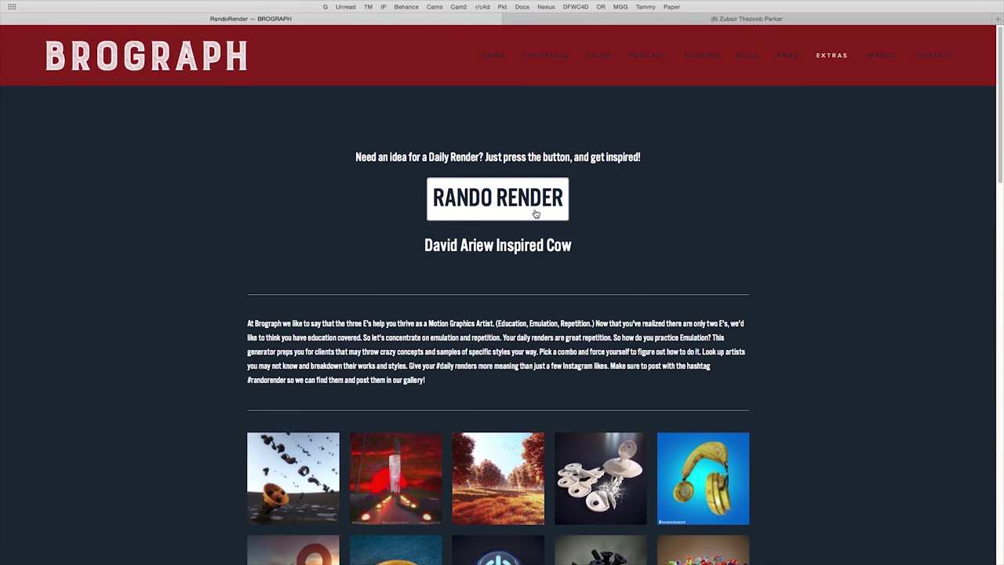
{"action": "scroll", "coordinate": [535, 212], "scroll_direction": "down", "scroll_amount": 12}
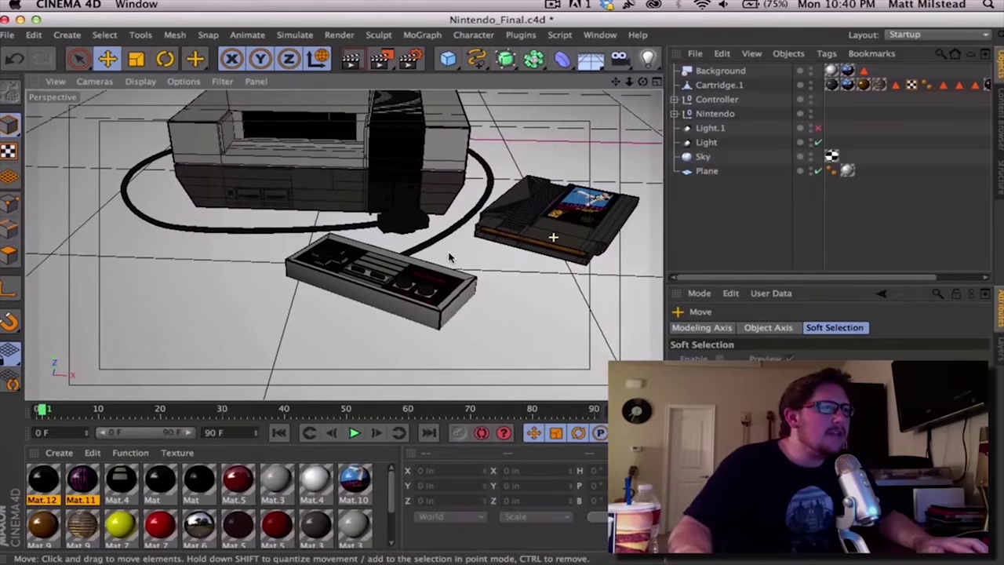
{"action": "mouse_move", "coordinate": [447, 251]}
{"action": "left_mouse_down", "text": "alt"}
{"action": "mouse_move", "coordinate": [531, 254]}
{"action": "mouse_move", "coordinate": [439, 259]}
{"action": "left_mouse_up", "text": "alt"}
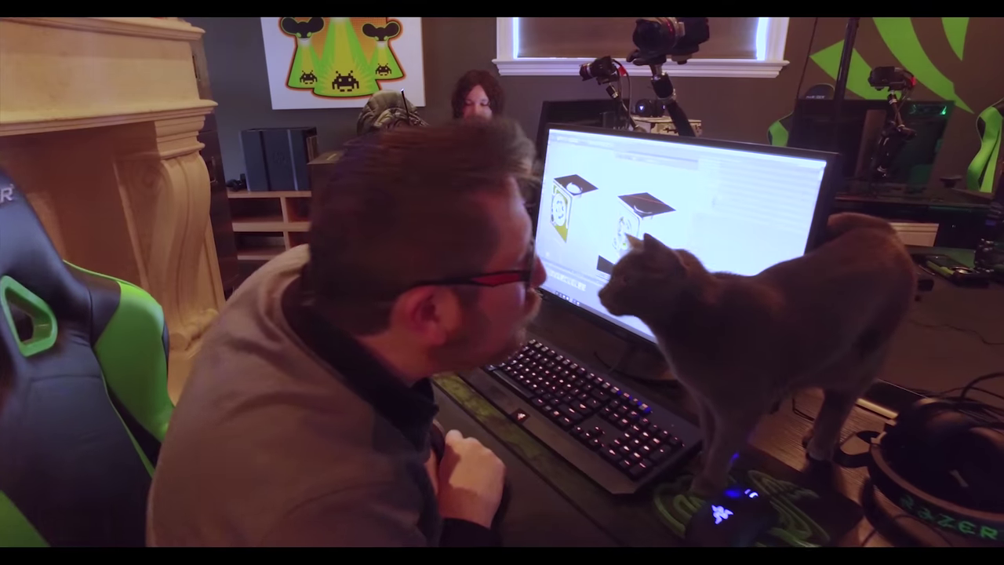